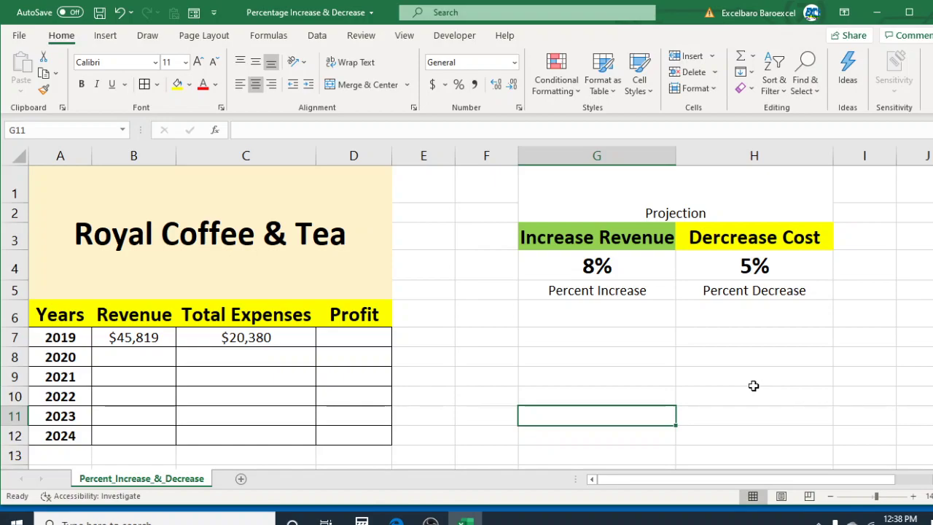
{"action": "left_click", "coordinate": [228, 412]}
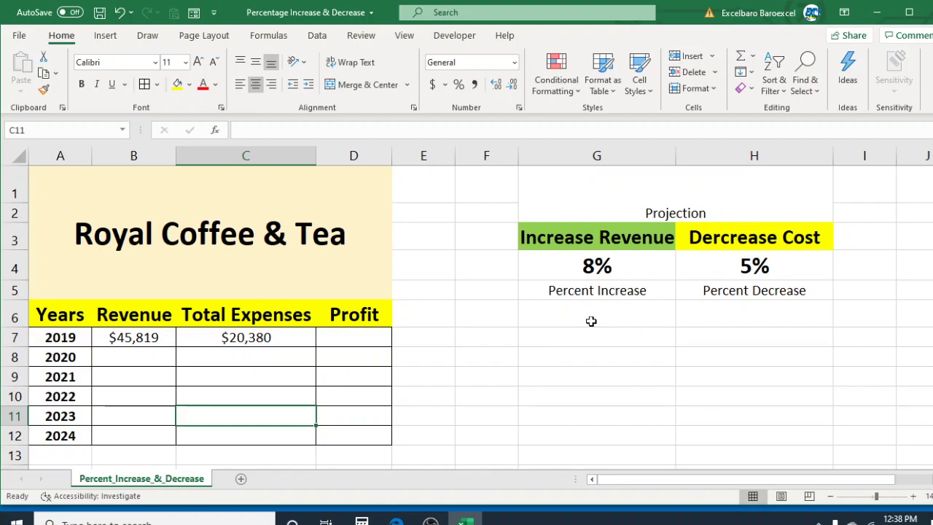
{"action": "left_click", "coordinate": [651, 376]}
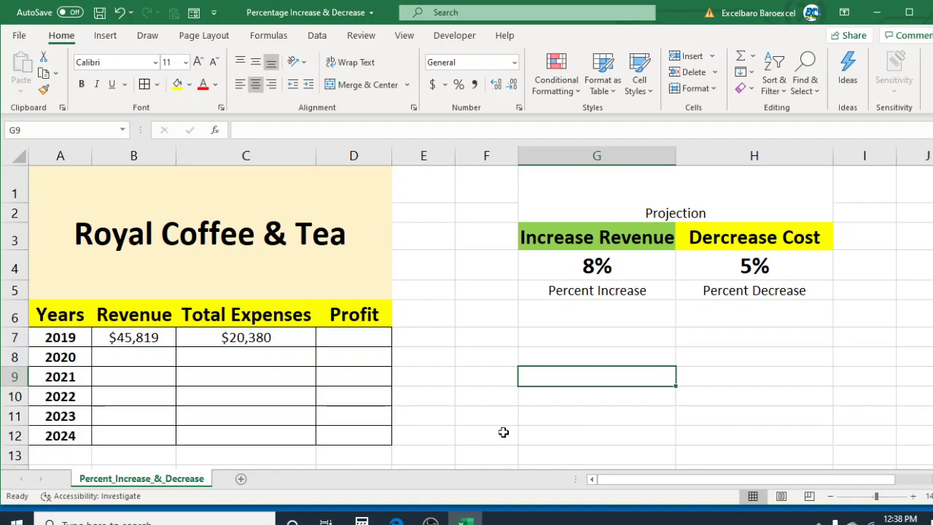
Calculate the 2019 profit in D7 as revenue minus total expenses with the formula =B7-C7
{"action": "left_click", "coordinate": [341, 338]}
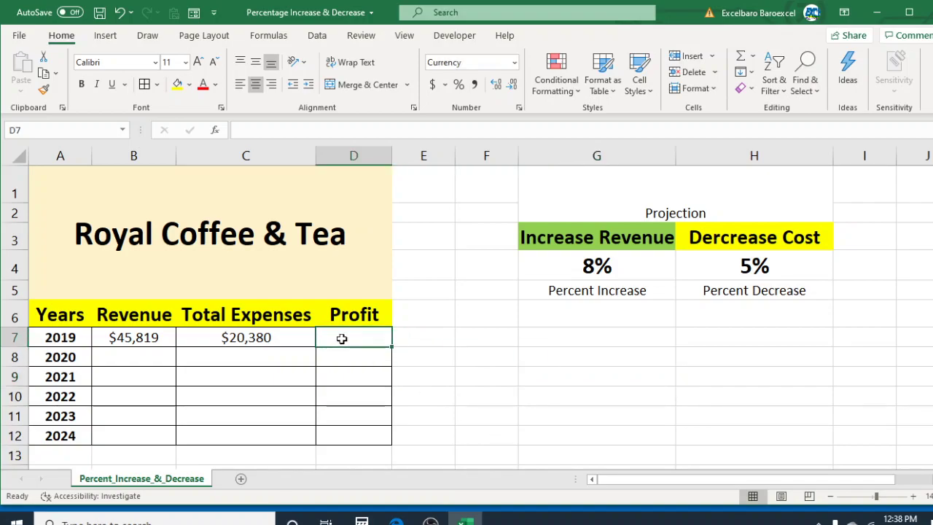
{"action": "type", "text": "="}
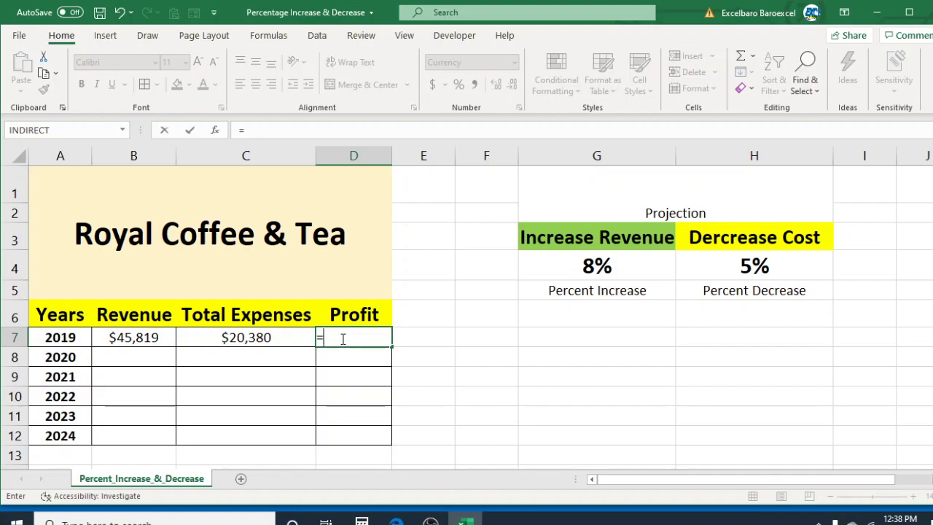
{"action": "left_click", "coordinate": [137, 341]}
{"action": "type", "text": "-"}
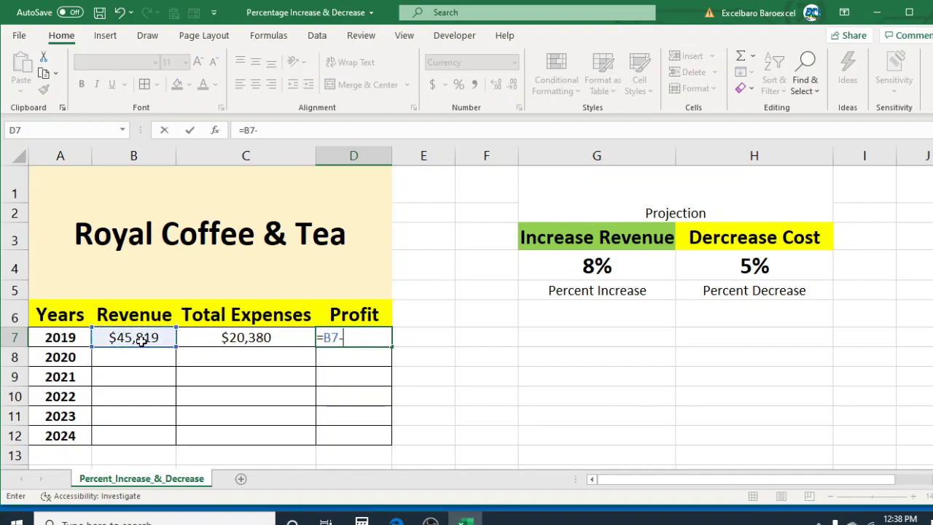
{"action": "left_click", "coordinate": [225, 338]}
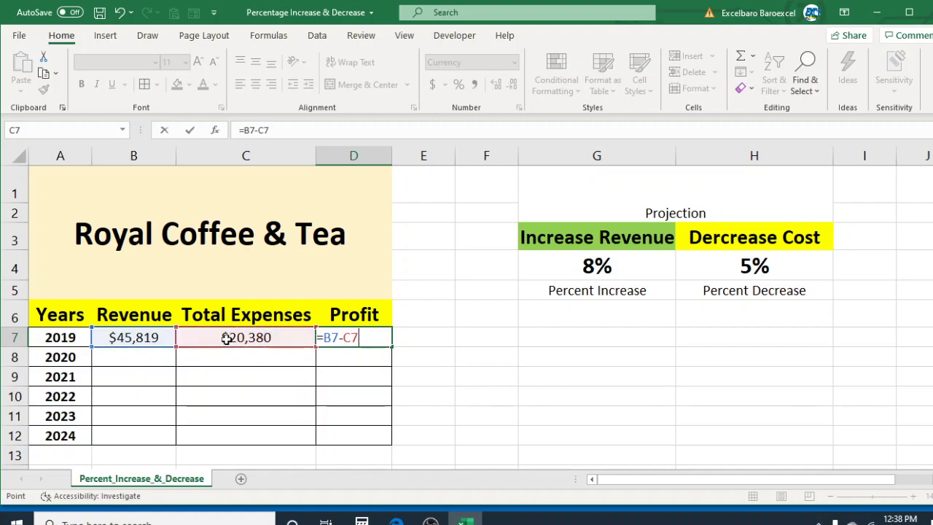
{"action": "key", "text": "Return"}
{"action": "left_click", "coordinate": [494, 340]}
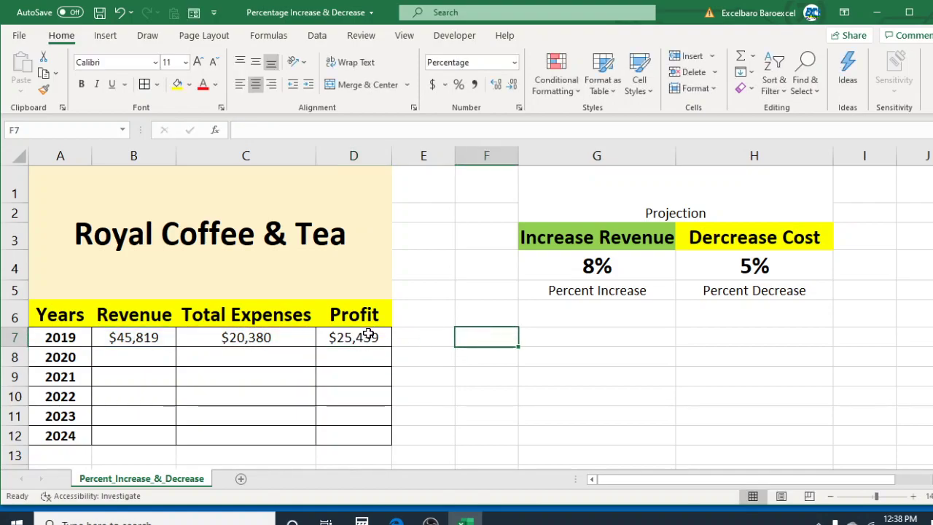
Review the 2019 revenue, total expenses and profit cells alongside the projected revenue increase and cost decrease percentages
{"action": "left_click", "coordinate": [368, 336]}
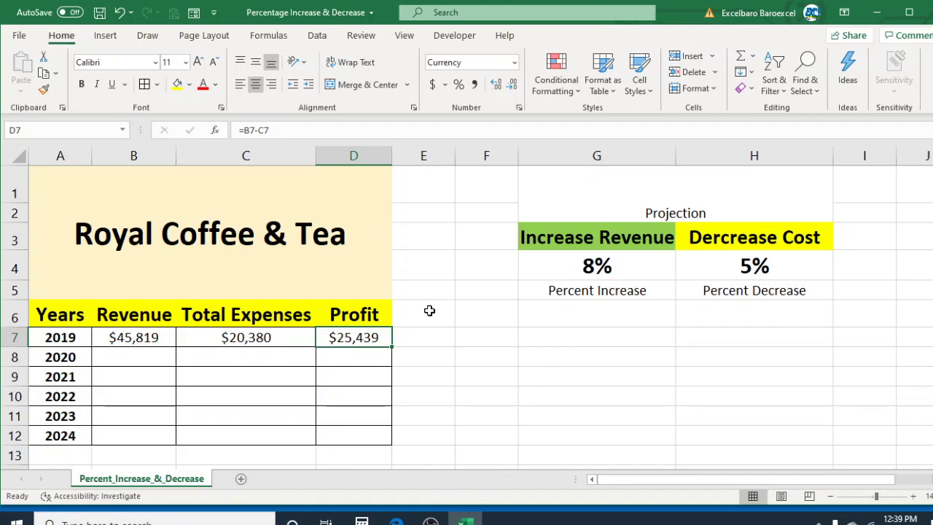
{"action": "left_click", "coordinate": [253, 340]}
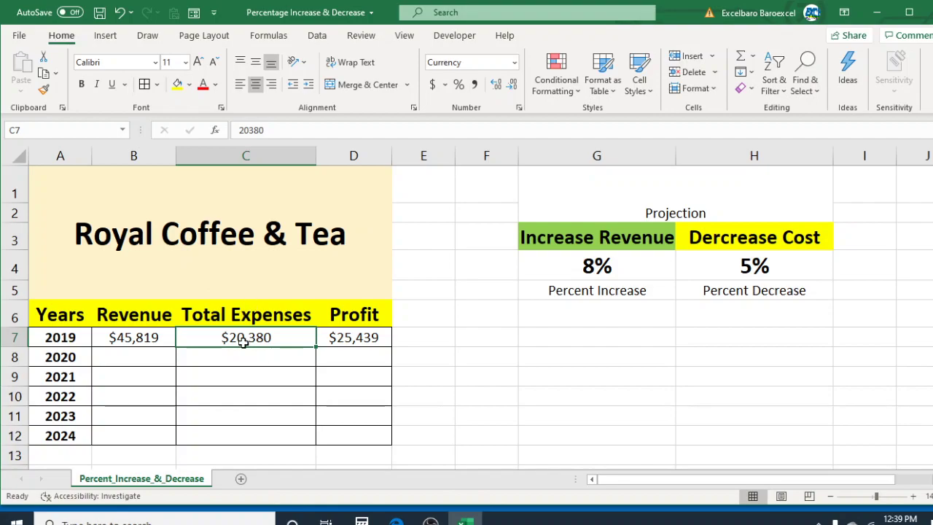
{"action": "left_click", "coordinate": [372, 339]}
{"action": "left_click", "coordinate": [439, 354]}
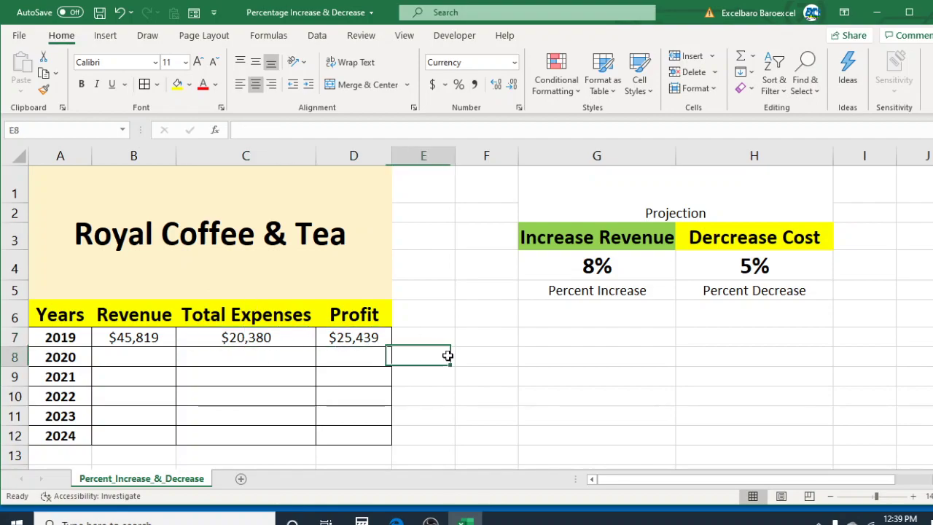
{"action": "left_click", "coordinate": [364, 341]}
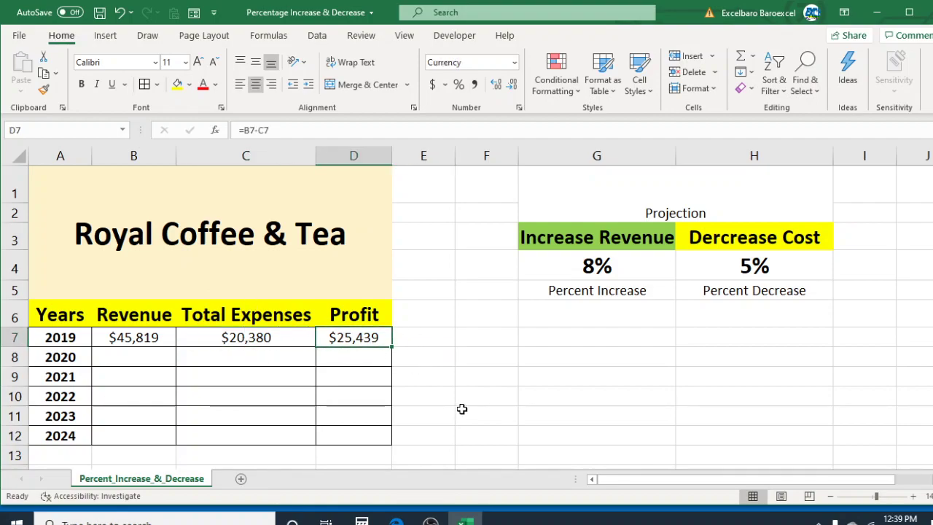
{"action": "left_click", "coordinate": [245, 338]}
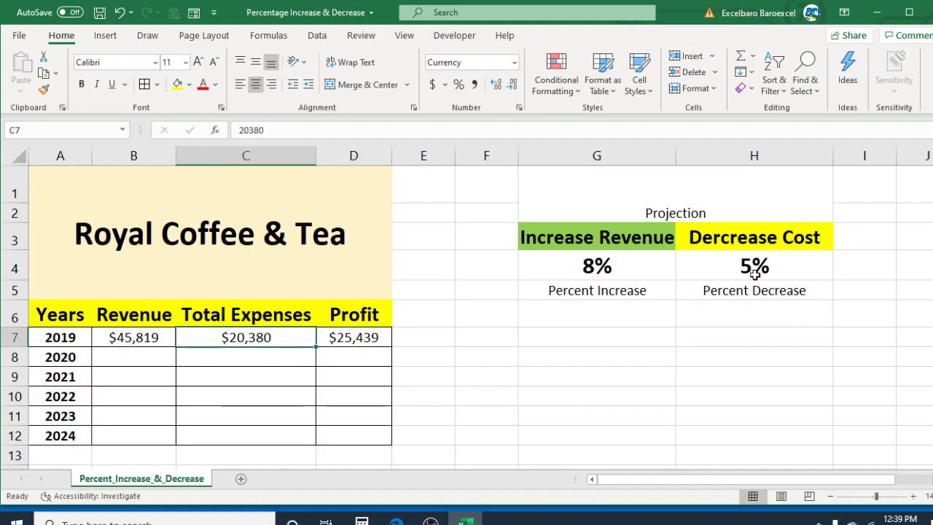
{"action": "left_click", "coordinate": [135, 338]}
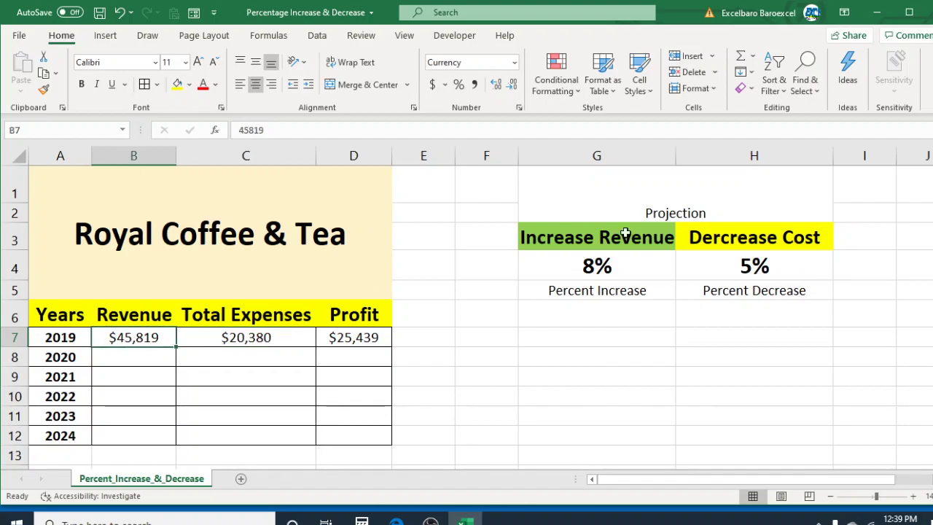
{"action": "left_click", "coordinate": [529, 369]}
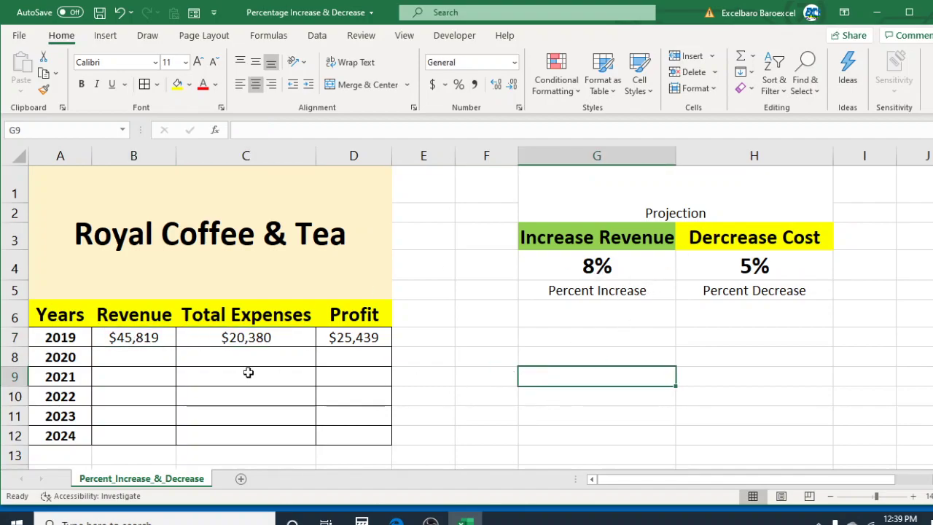
Project the 2020 revenue in B8 as an 8% increase over 2019 with the formula =B7+(B7*8%)
{"action": "left_click", "coordinate": [143, 357]}
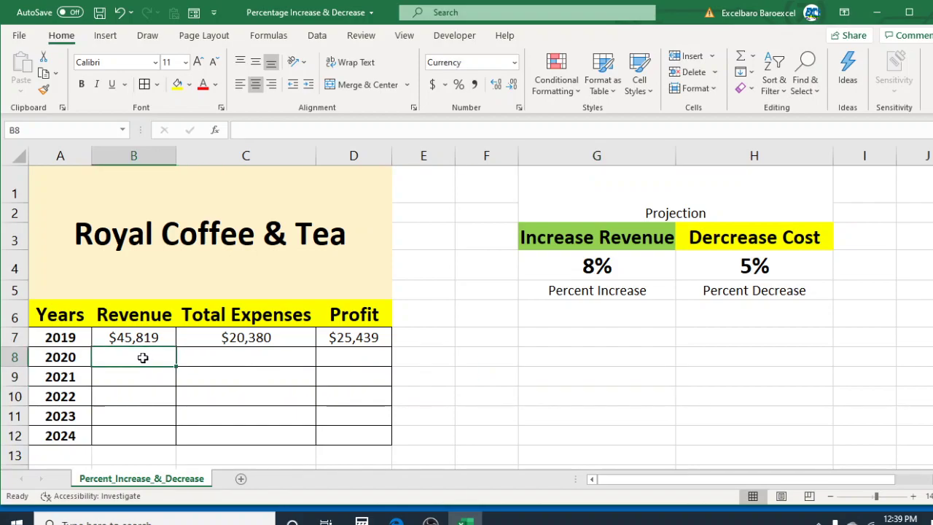
{"action": "type", "text": "="}
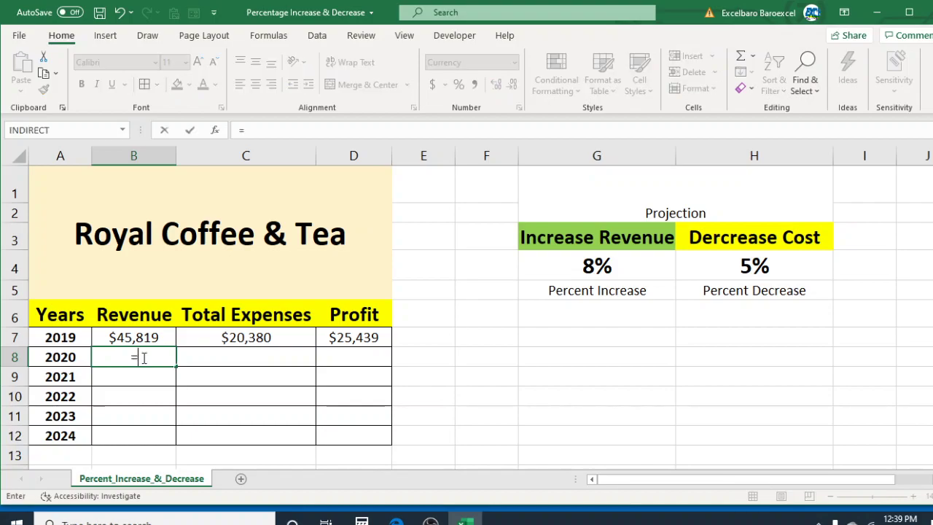
{"action": "left_click", "coordinate": [131, 337]}
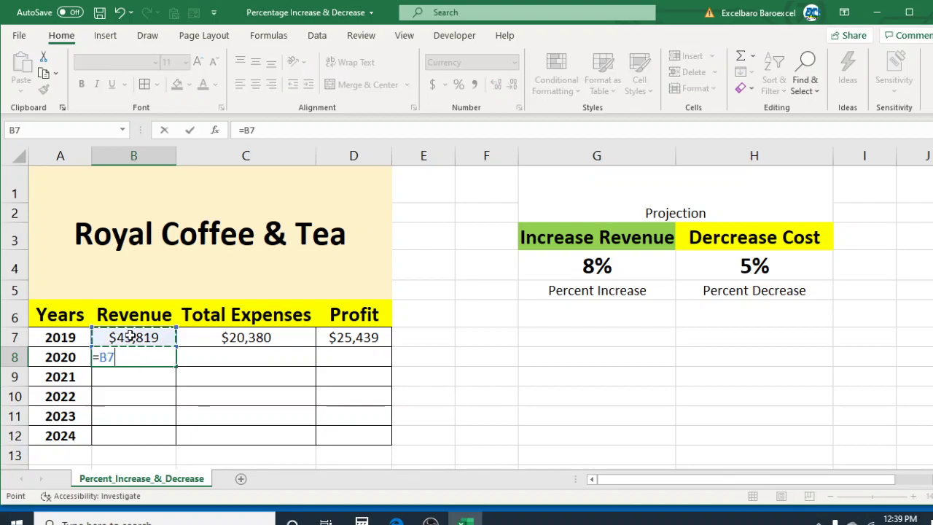
{"action": "type", "text": "+"}
{"action": "left_click", "coordinate": [131, 337]}
{"action": "type", "text": "*8%"}
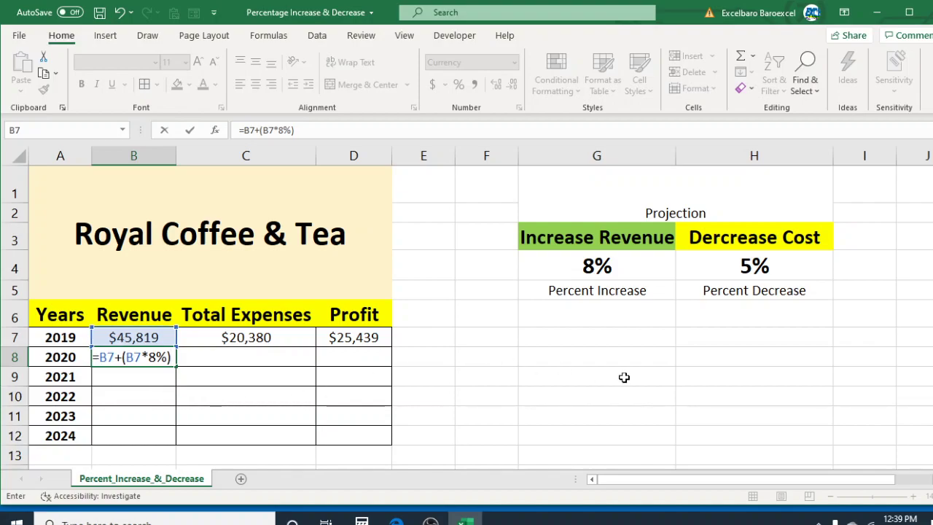
{"action": "key", "text": "Return"}
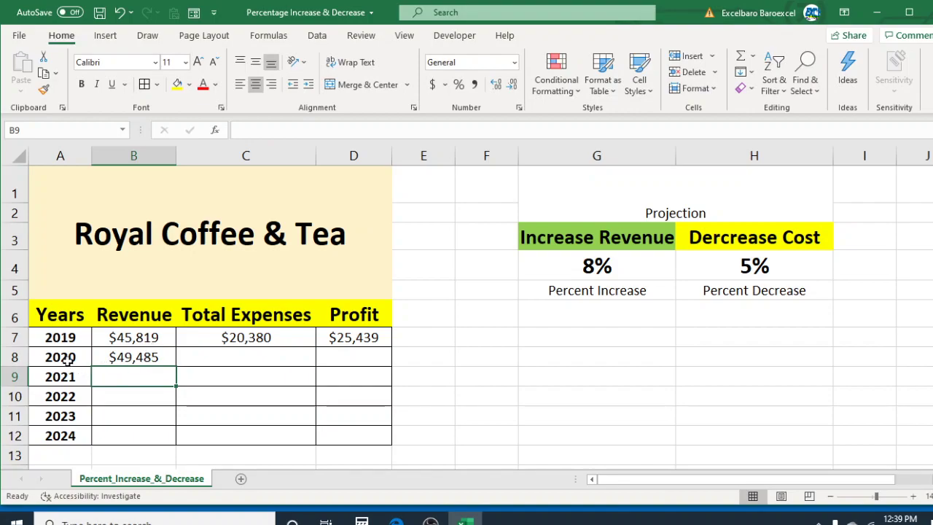
Compare the projected 2020 revenue in B8 with the 2019 revenue in B7
{"action": "left_click", "coordinate": [123, 358]}
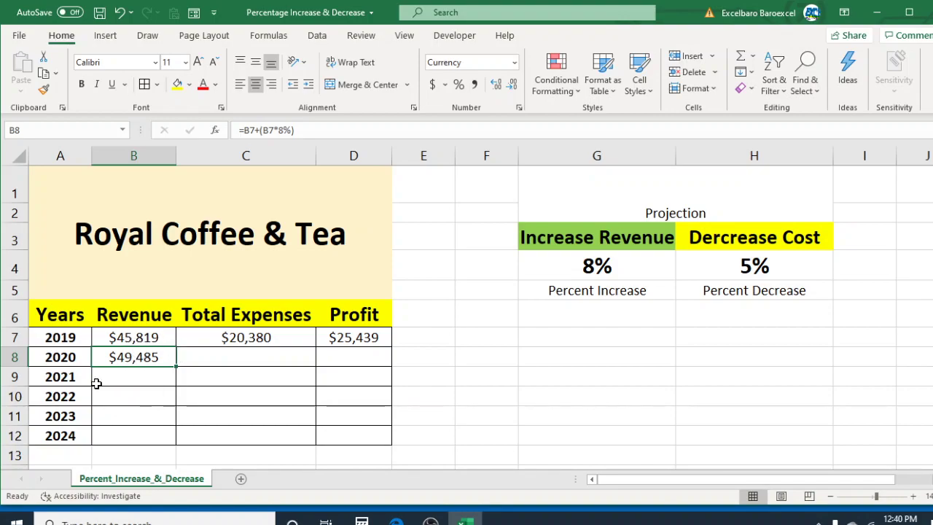
{"action": "left_click", "coordinate": [126, 337]}
{"action": "left_click", "coordinate": [125, 354]}
{"action": "left_click", "coordinate": [125, 338]}
{"action": "left_click", "coordinate": [127, 355]}
{"action": "left_click", "coordinate": [130, 340]}
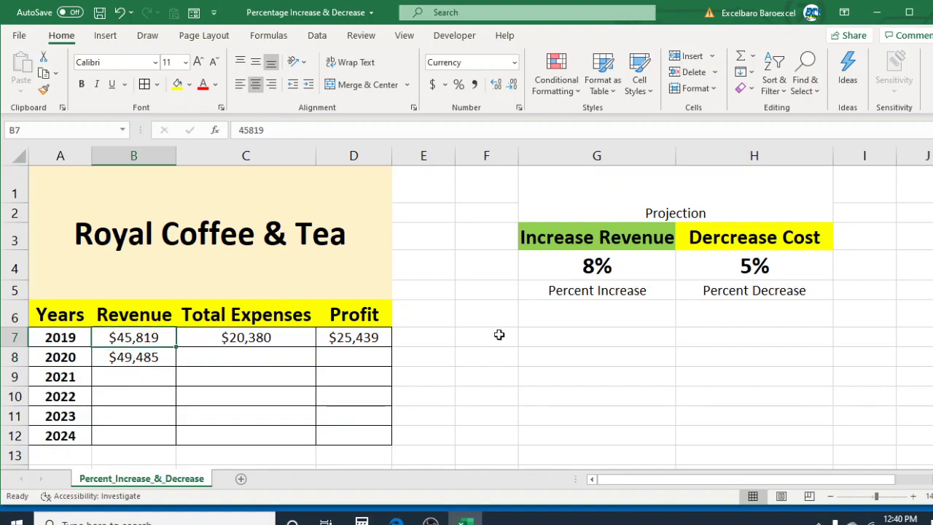
Fill the 2020 revenue formula from B8 down through B12 to cover 2021 to 2024
{"action": "left_click", "coordinate": [163, 358]}
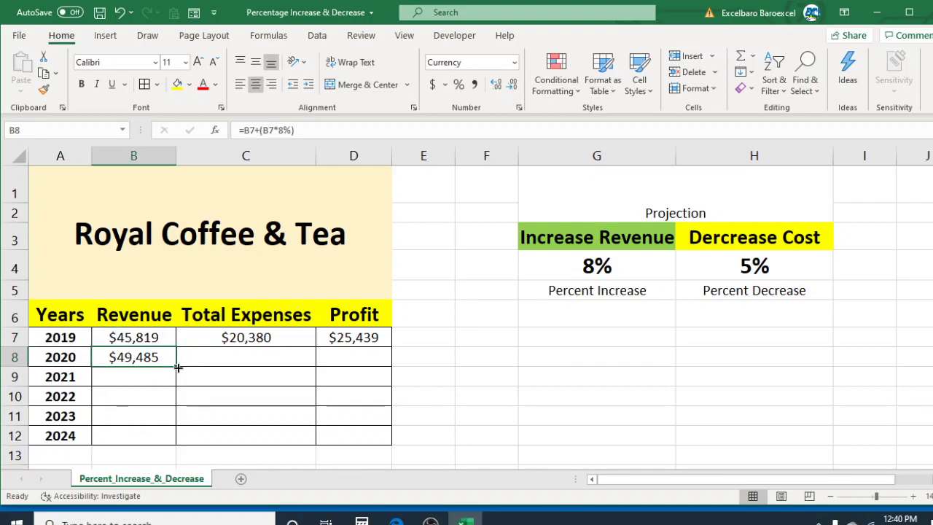
{"action": "left_click_drag", "start_coordinate": [175, 368], "coordinate": [175, 443]}
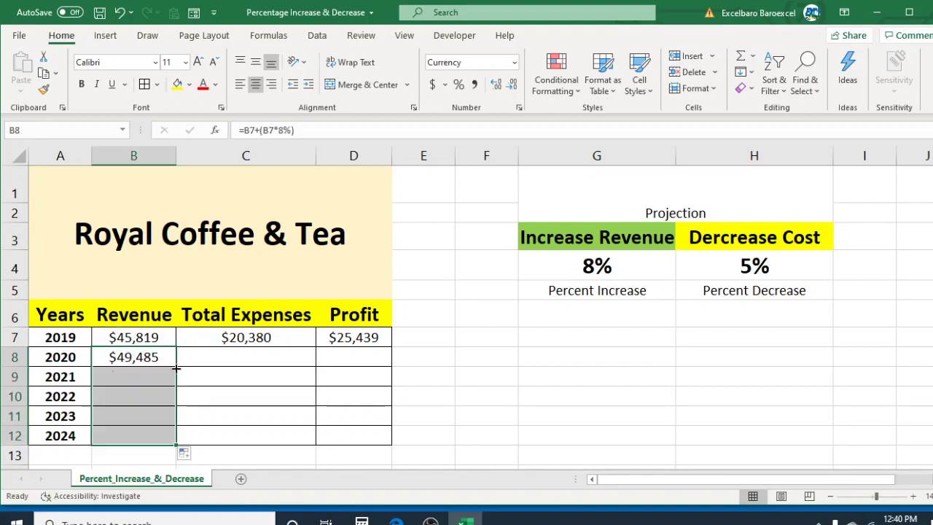
{"action": "left_click", "coordinate": [149, 433]}
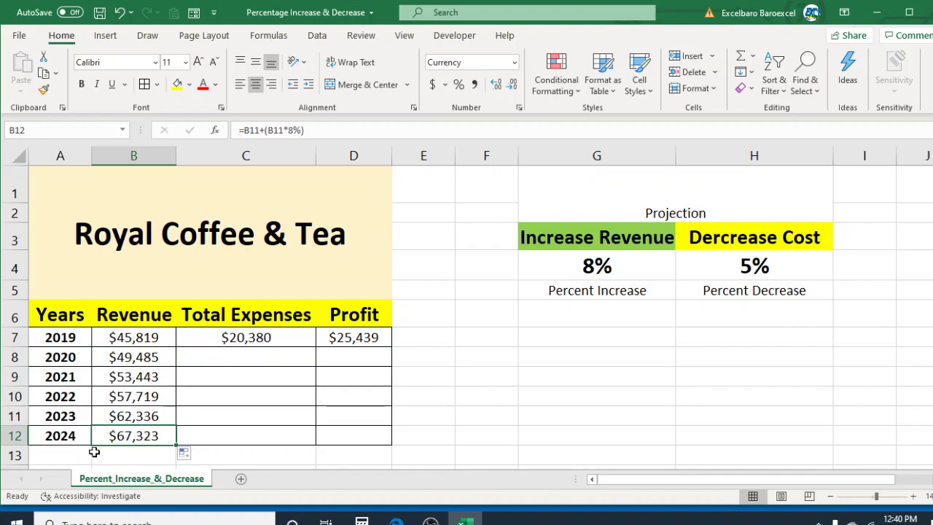
{"action": "left_click", "coordinate": [129, 338]}
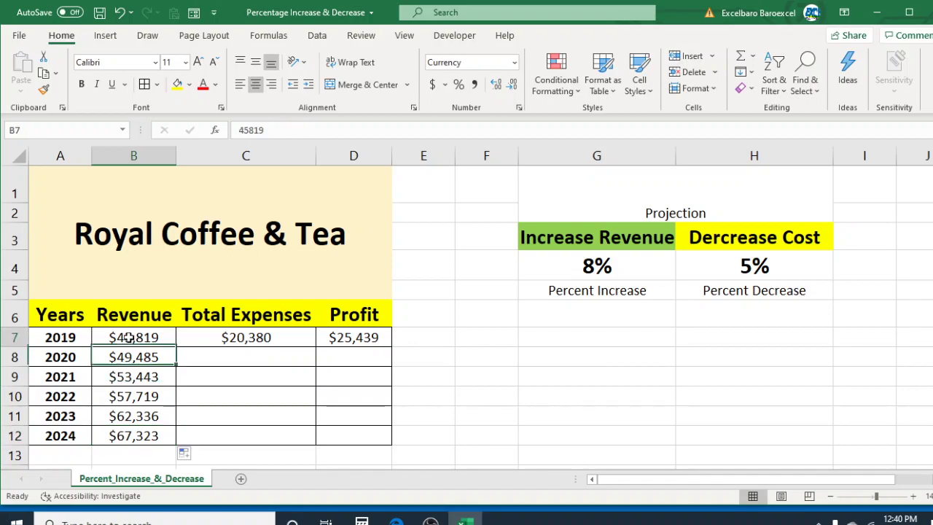
{"action": "left_click", "coordinate": [230, 356]}
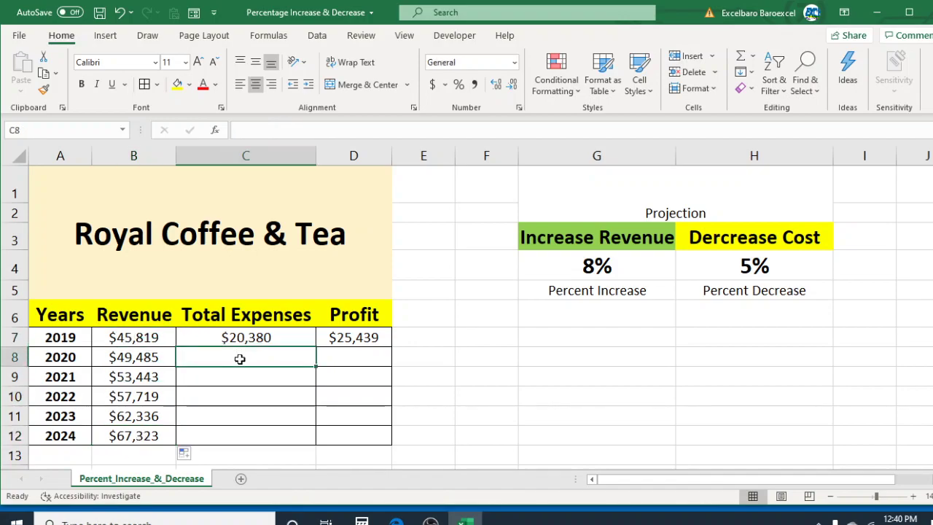
{"action": "left_click", "coordinate": [151, 352]}
{"action": "left_click", "coordinate": [581, 295]}
{"action": "left_click", "coordinate": [122, 375]}
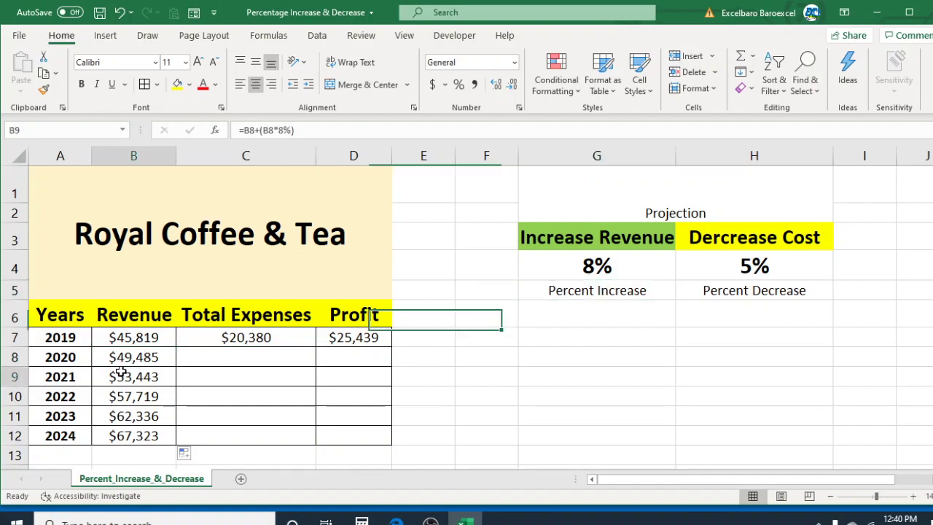
Project the 2020 total expenses in C8 as a 5% decrease from 2019 with the formula =C7-(C7*5%)
{"action": "left_click", "coordinate": [232, 352]}
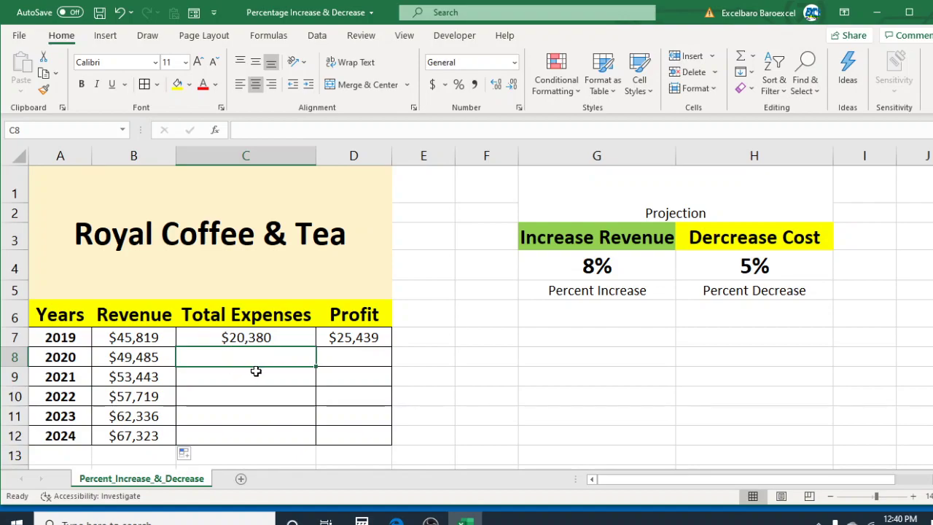
{"action": "type", "text": "="}
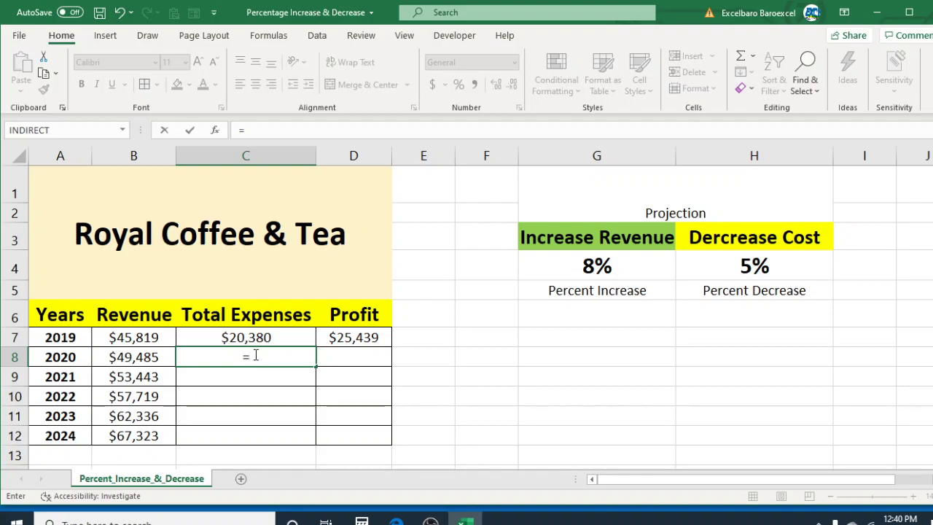
{"action": "left_click", "coordinate": [248, 338]}
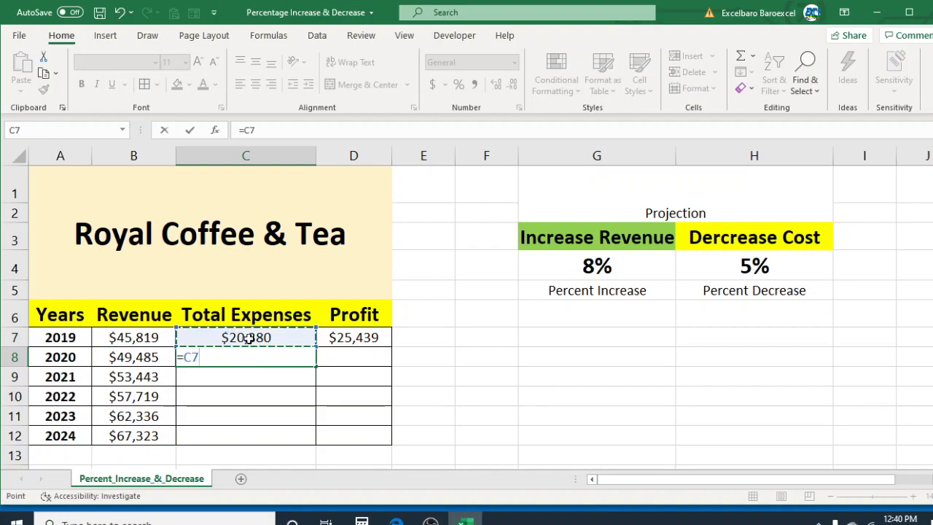
{"action": "type", "text": "-("}
{"action": "left_click", "coordinate": [248, 338]}
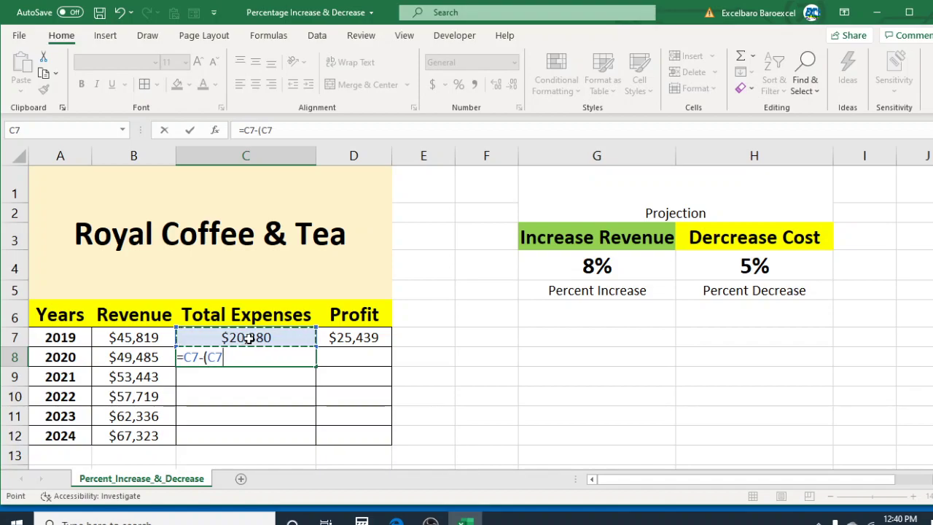
{"action": "type", "text": "*5%"}
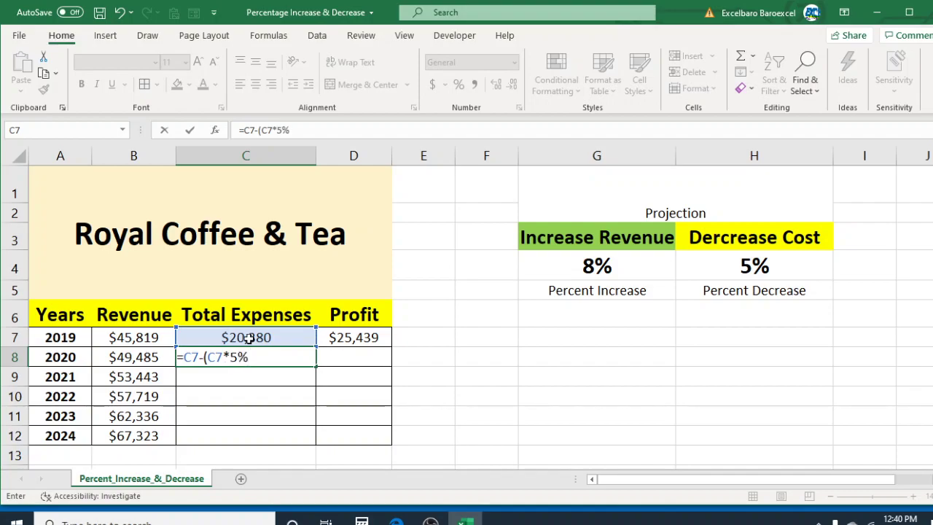
{"action": "type", "text": ")"}
{"action": "key", "text": "Return"}
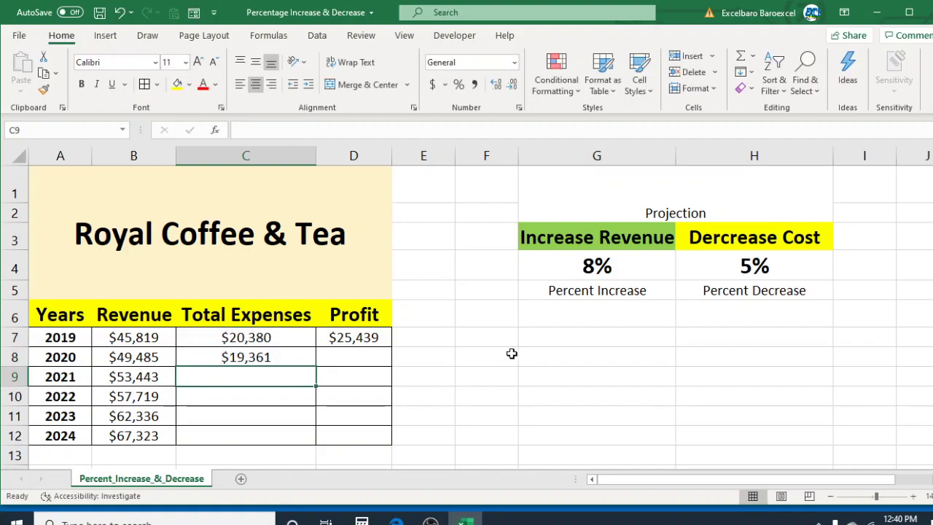
{"action": "left_click", "coordinate": [251, 338]}
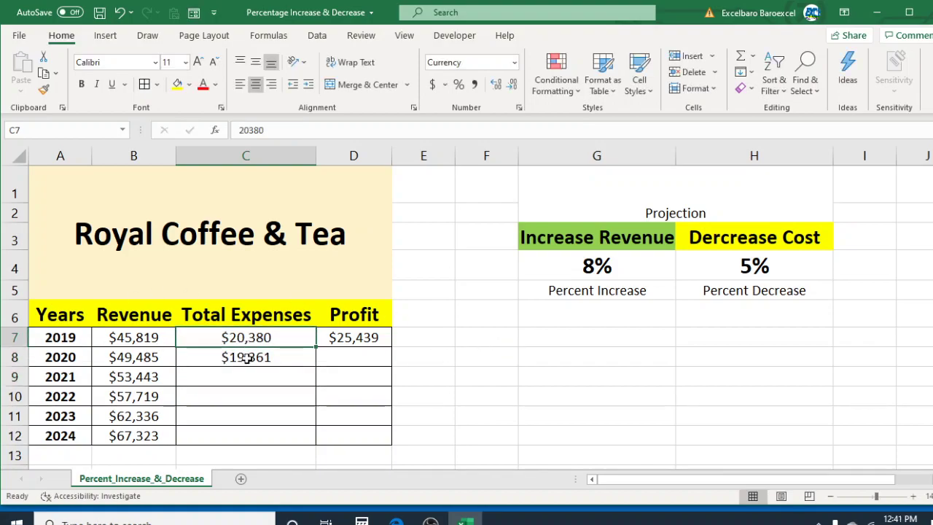
{"action": "left_click", "coordinate": [252, 357]}
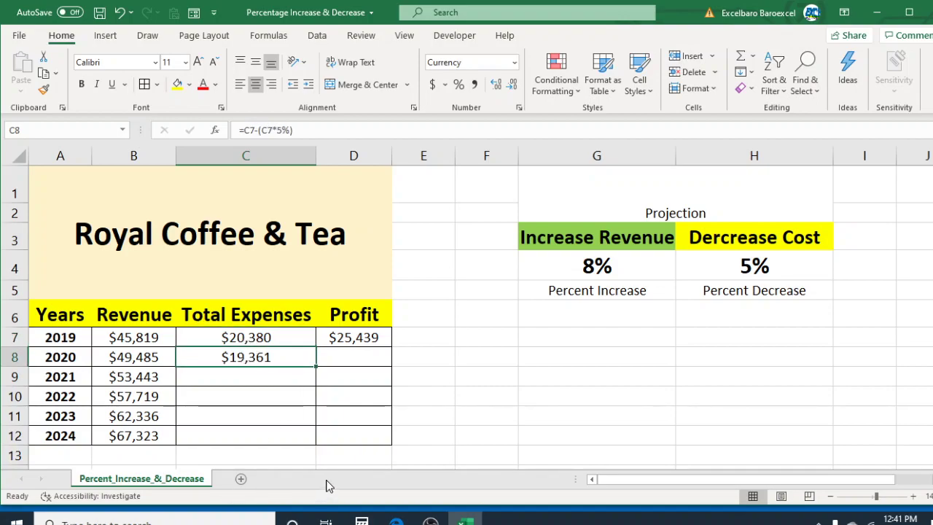
Fill the 2019 profit formula from D7 down into D8 for 2020
{"action": "left_click", "coordinate": [353, 333]}
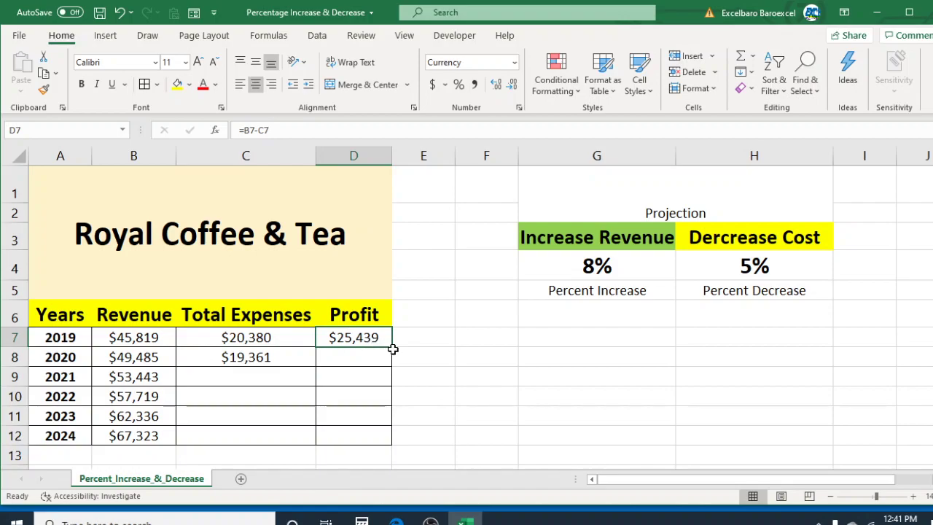
{"action": "left_click_drag", "start_coordinate": [390, 345], "coordinate": [391, 364]}
{"action": "left_click", "coordinate": [502, 355]}
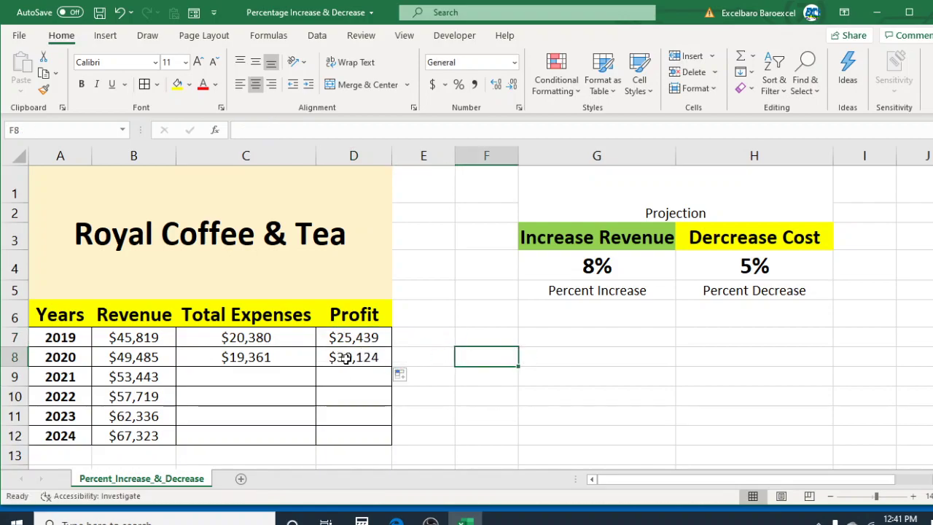
Compare the 2020 profit in D8 with the 2019 profit in D7, and check the 2019 expenses in C7
{"action": "left_click", "coordinate": [345, 357]}
{"action": "left_click", "coordinate": [337, 337]}
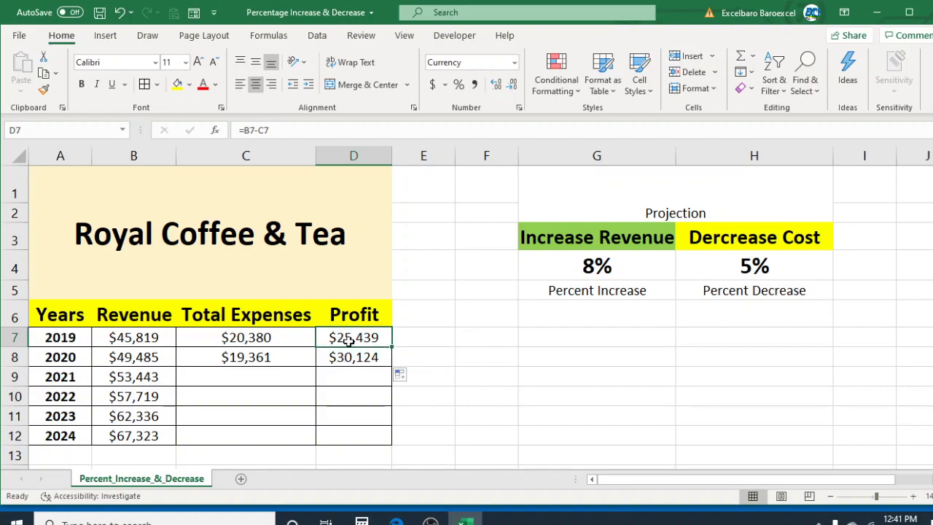
{"action": "left_click", "coordinate": [356, 359]}
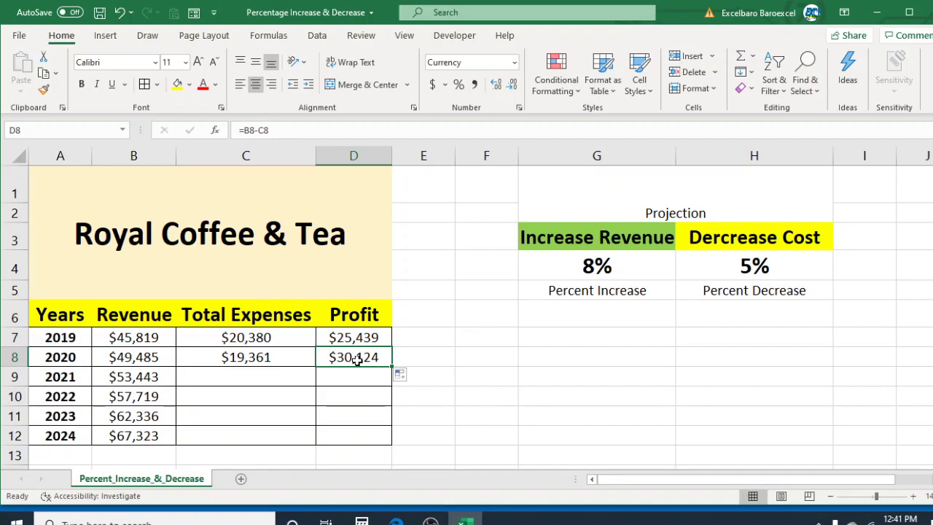
{"action": "left_click", "coordinate": [354, 338]}
{"action": "left_click", "coordinate": [354, 357]}
{"action": "left_click", "coordinate": [250, 341]}
Fill the 2020 total expenses formula from C8 down through C12 to cover 2021 to 2024
{"action": "left_click", "coordinate": [246, 357]}
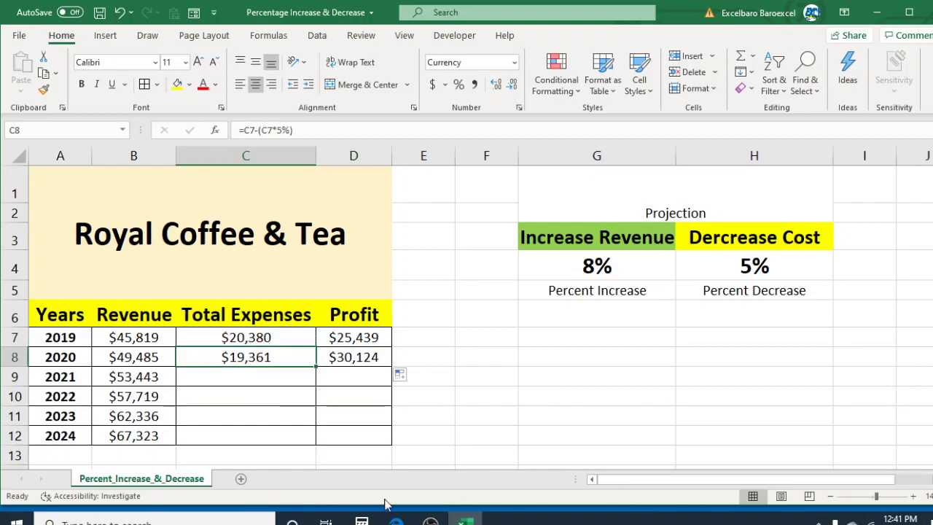
{"action": "double_click", "coordinate": [316, 368]}
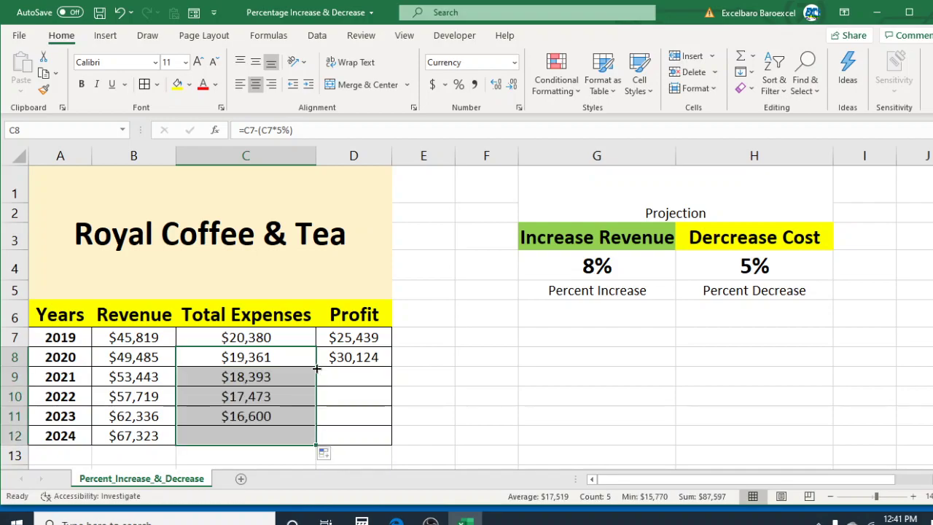
{"action": "left_click", "coordinate": [299, 413]}
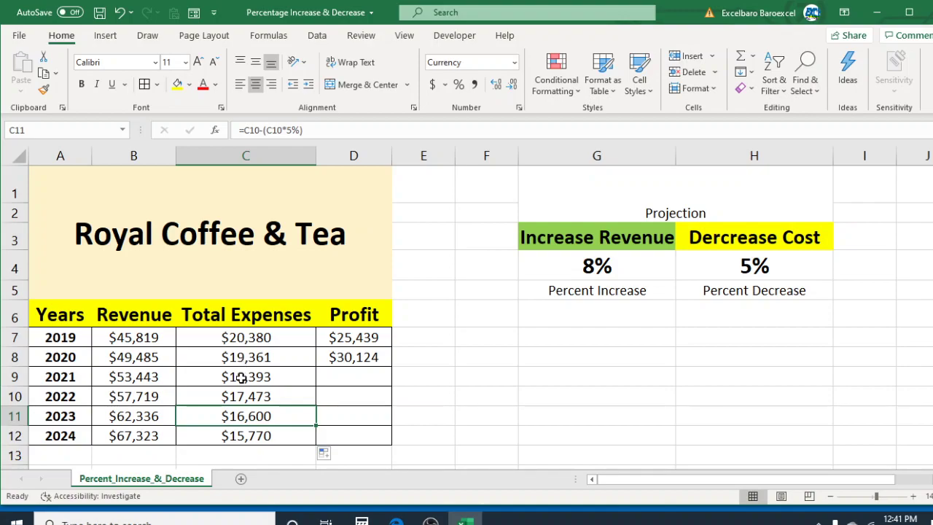
{"action": "left_click", "coordinate": [742, 270]}
{"action": "left_click", "coordinate": [246, 412]}
Fill the 2020 profit formula from D8 down through D12 to cover 2021 to 2024
{"action": "left_click", "coordinate": [377, 359]}
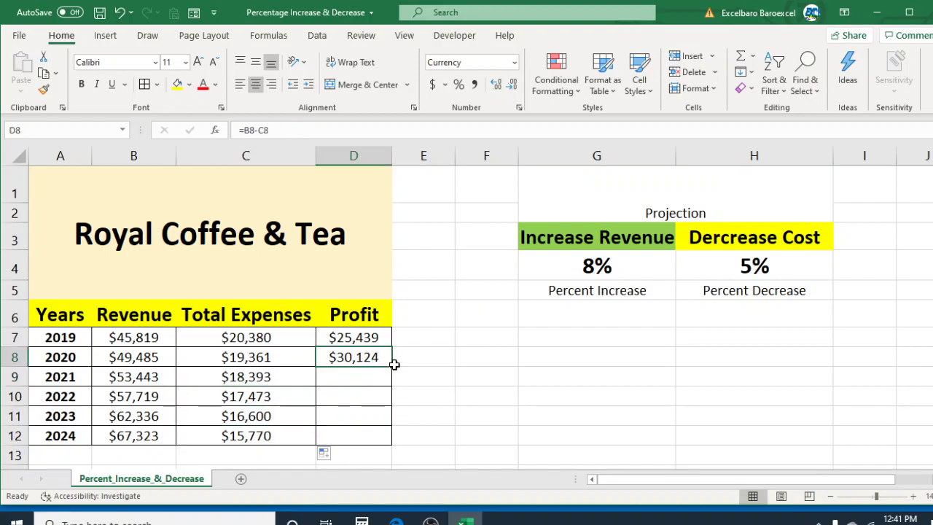
{"action": "double_click", "coordinate": [392, 369]}
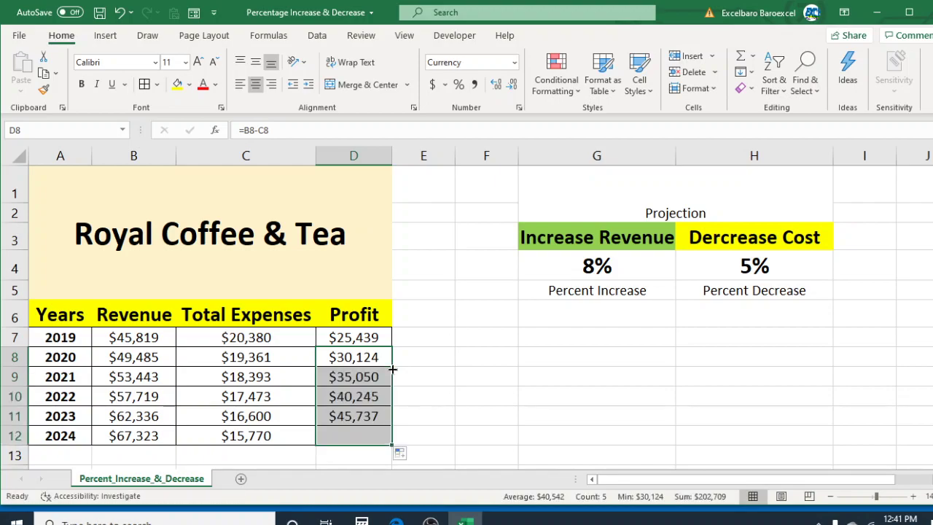
{"action": "left_click", "coordinate": [352, 338]}
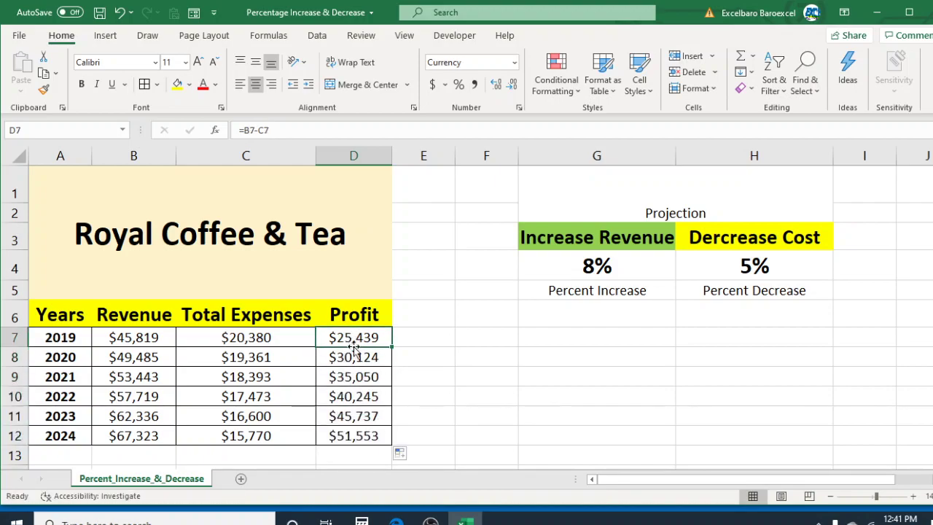
{"action": "left_click", "coordinate": [353, 357]}
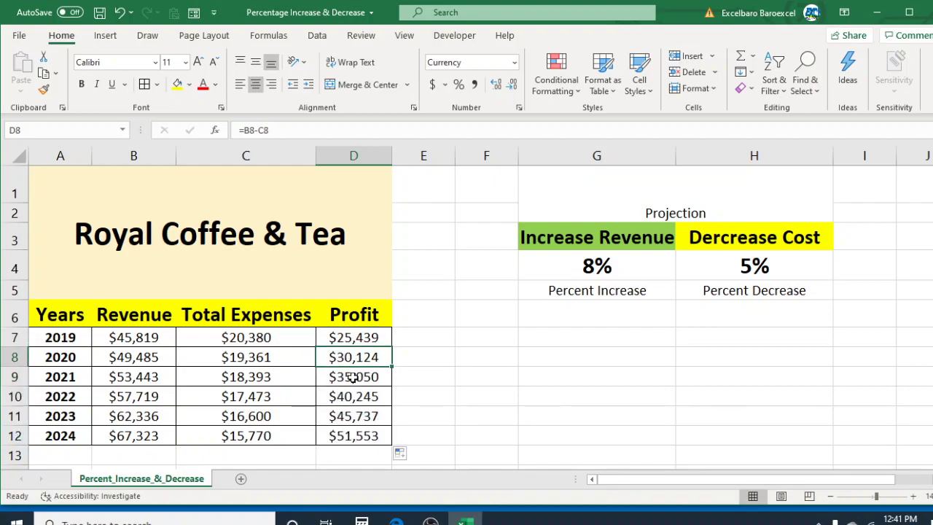
{"action": "left_click", "coordinate": [345, 436]}
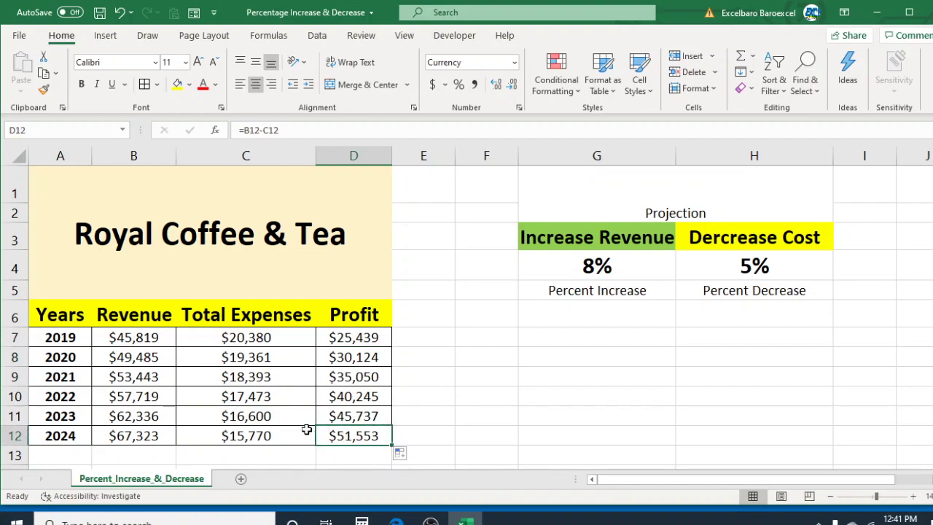
{"action": "left_click", "coordinate": [543, 400]}
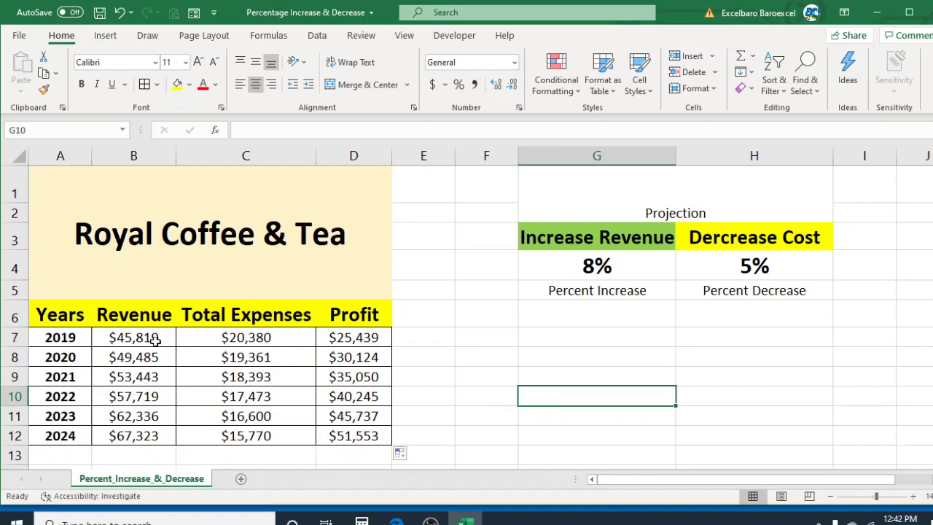
Review the projected revenue, total expenses and profit figures for 2021 to 2024
{"action": "left_click", "coordinate": [137, 376]}
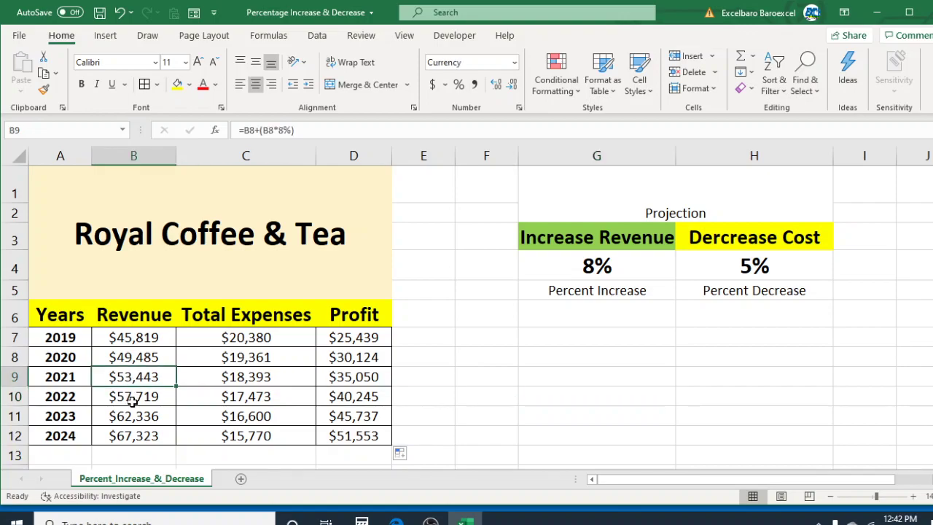
{"action": "left_click", "coordinate": [133, 400]}
{"action": "left_click", "coordinate": [136, 431]}
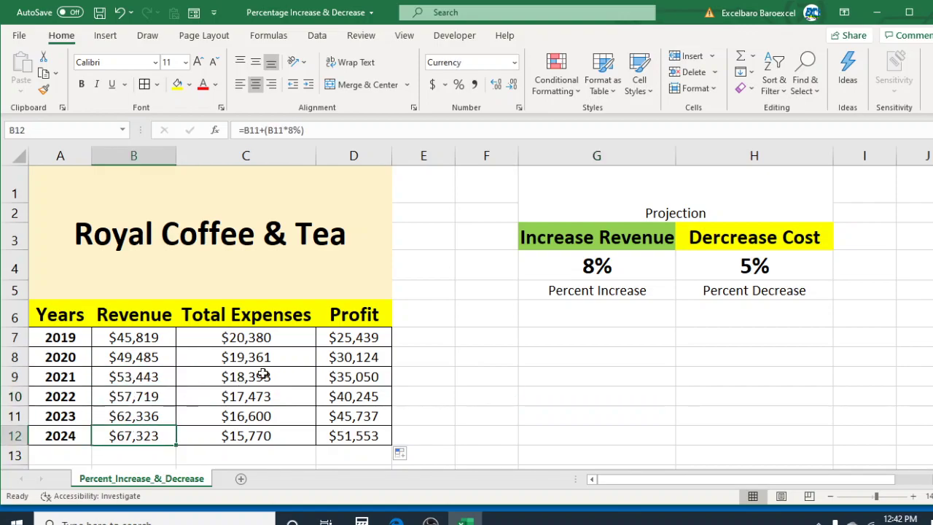
{"action": "left_click", "coordinate": [252, 399]}
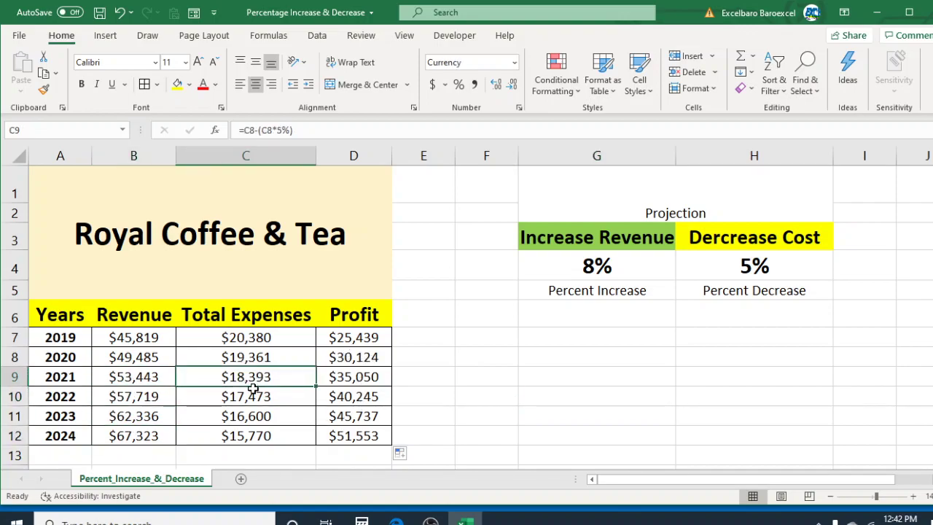
{"action": "left_click", "coordinate": [250, 431]}
{"action": "left_click", "coordinate": [254, 376]}
{"action": "left_click", "coordinate": [361, 373]}
{"action": "left_click", "coordinate": [365, 397]}
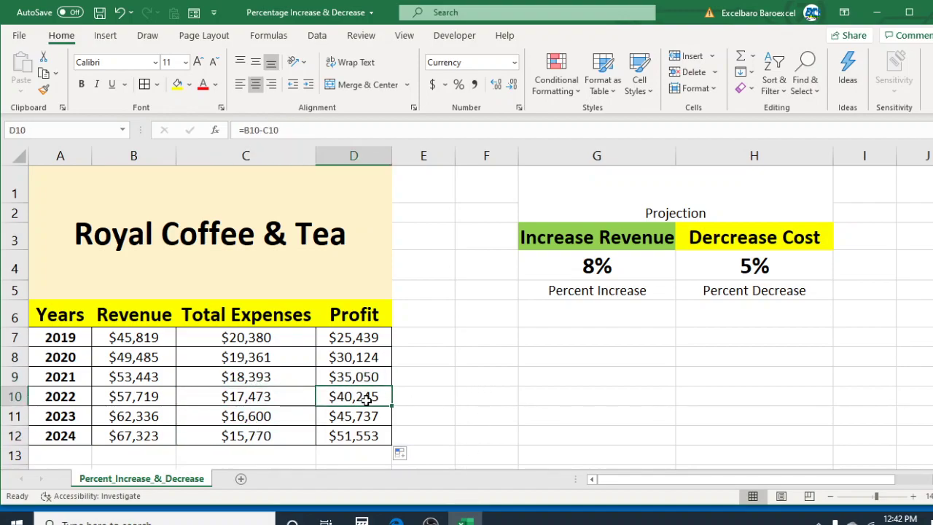
{"action": "left_click", "coordinate": [360, 434]}
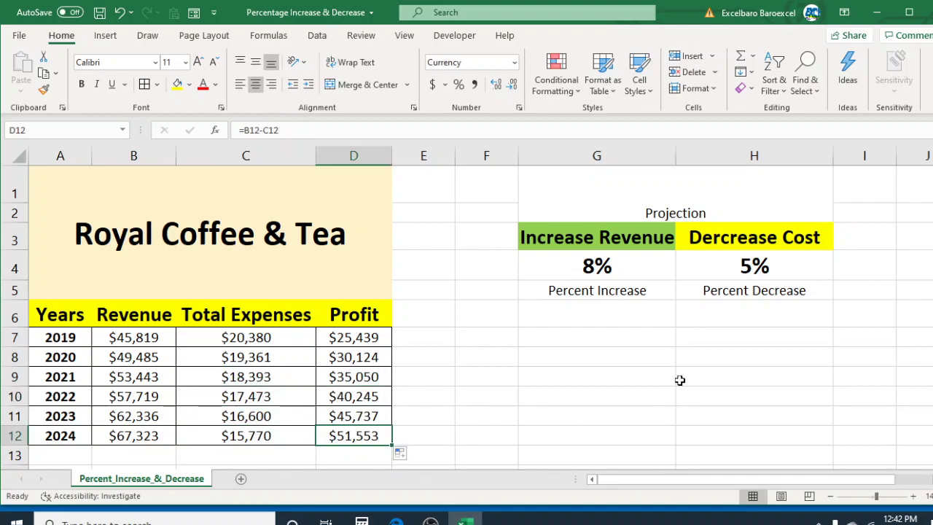
{"action": "left_click", "coordinate": [530, 362]}
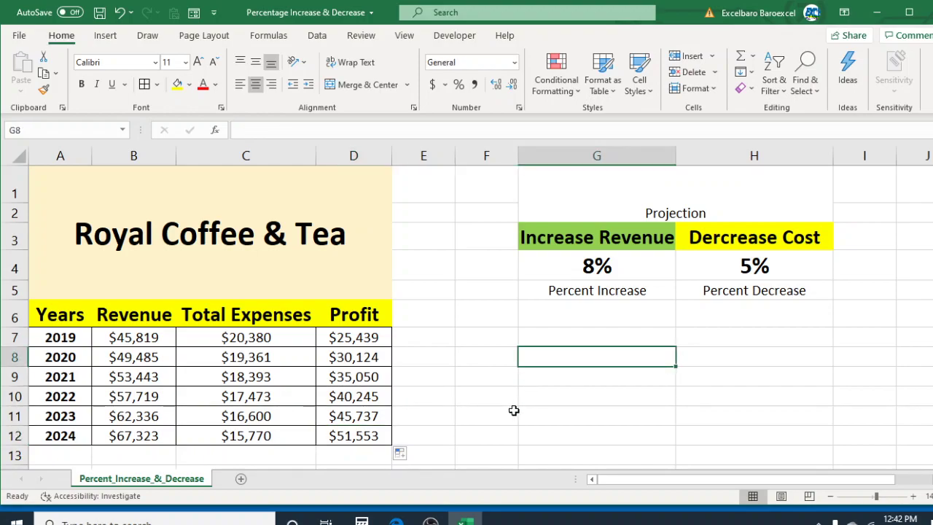
Compare the projected 2023 revenue in B11 with the projected 2024 revenue in B12
{"action": "left_click", "coordinate": [153, 416]}
{"action": "left_click", "coordinate": [155, 435]}
{"action": "left_click", "coordinate": [151, 416]}
{"action": "left_click", "coordinate": [153, 432]}
{"action": "left_click", "coordinate": [151, 417]}
{"action": "left_click", "coordinate": [153, 435]}
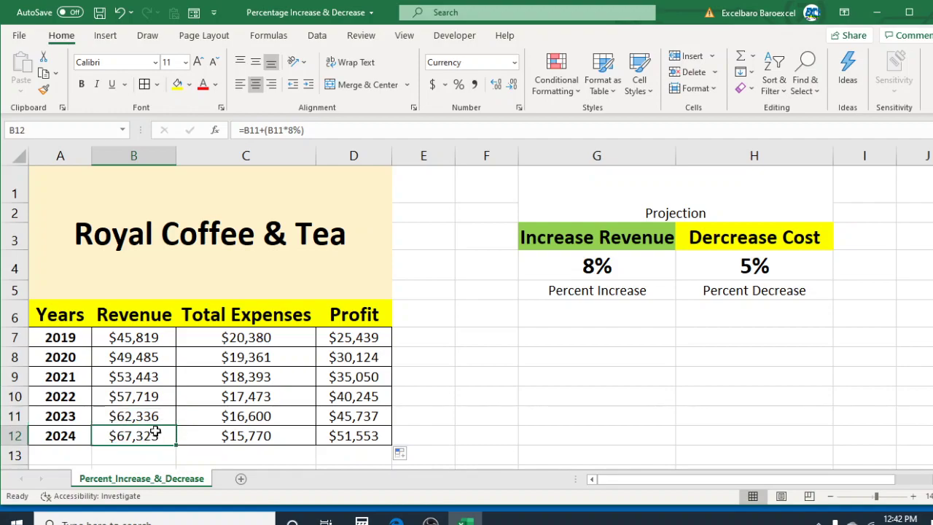
{"action": "left_click", "coordinate": [156, 418]}
{"action": "left_click", "coordinate": [158, 434]}
{"action": "left_click", "coordinate": [156, 417]}
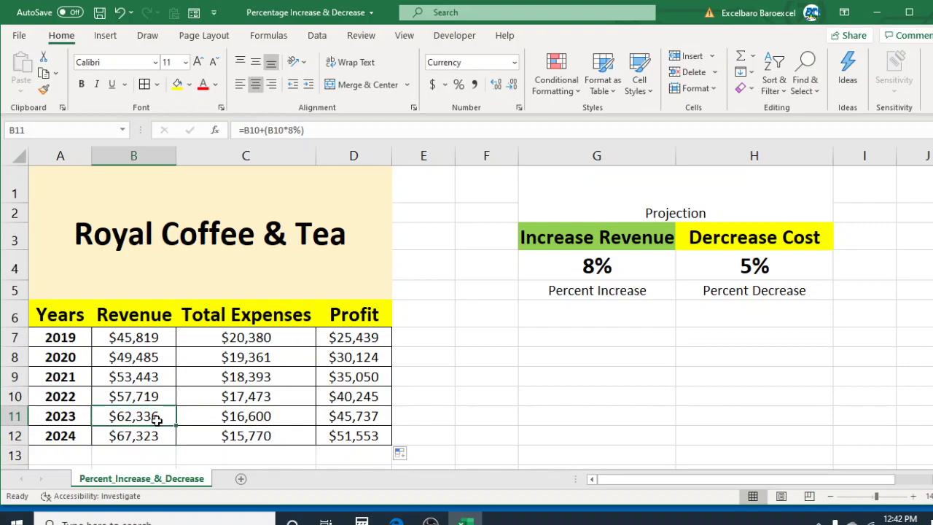
{"action": "left_click", "coordinate": [158, 435]}
{"action": "left_click", "coordinate": [155, 416]}
Calculate the revenue growth rate from 2023 to 2024 in F11 with the formula =(B12-B11)/B11
{"action": "left_click", "coordinate": [475, 411]}
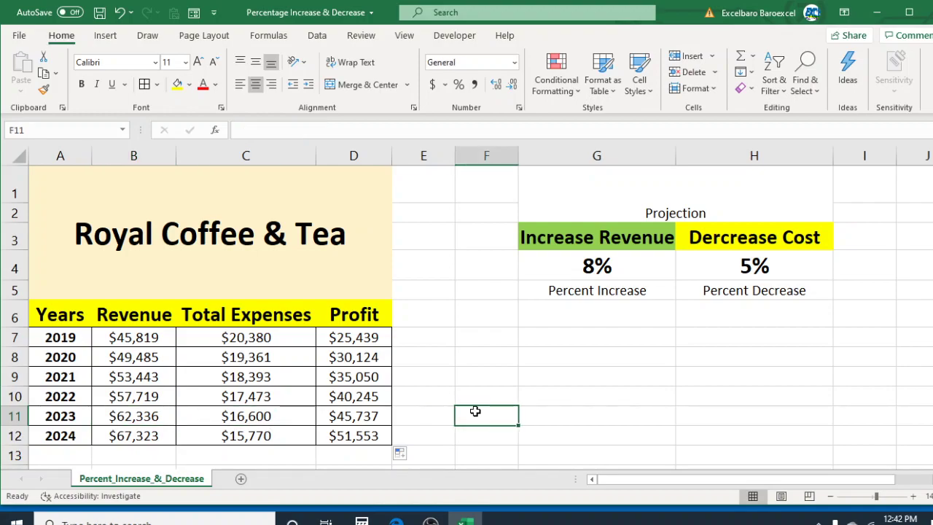
{"action": "type", "text": "="}
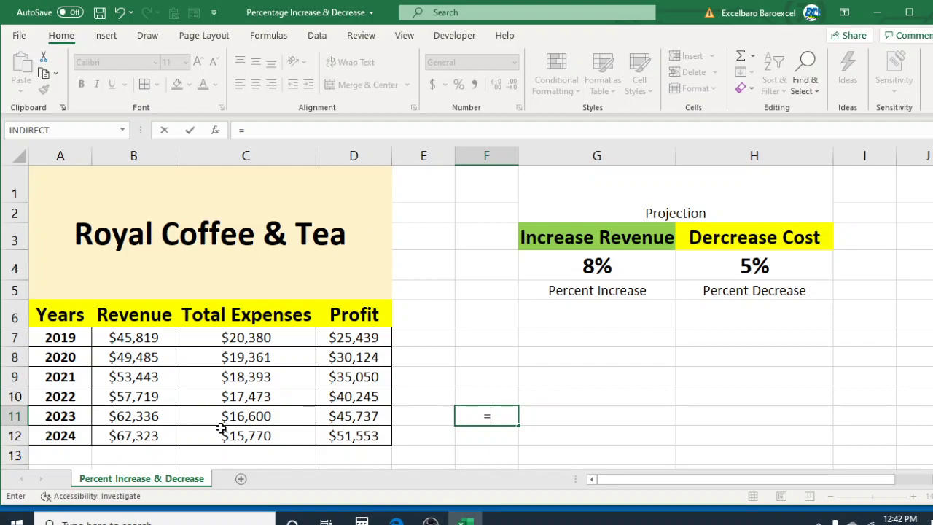
{"action": "left_click", "coordinate": [145, 436]}
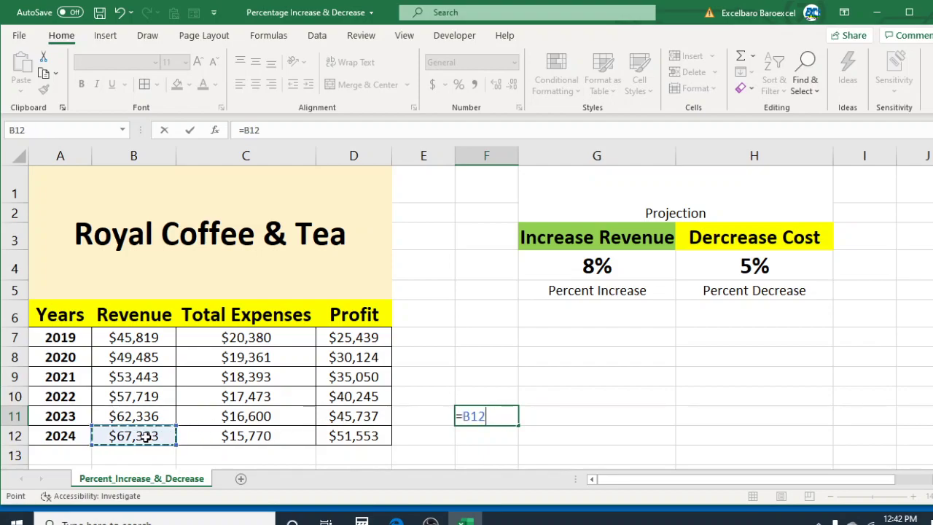
{"action": "type", "text": "-"}
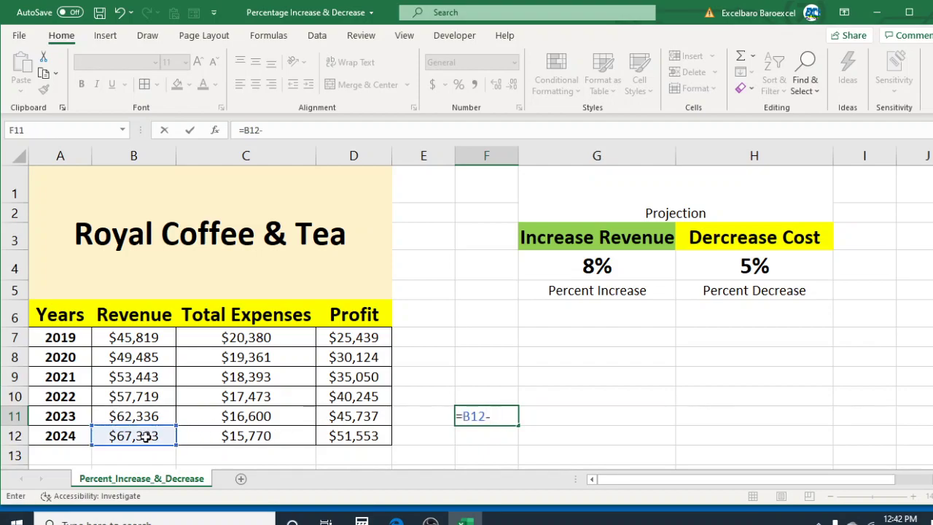
{"action": "left_click", "coordinate": [126, 417]}
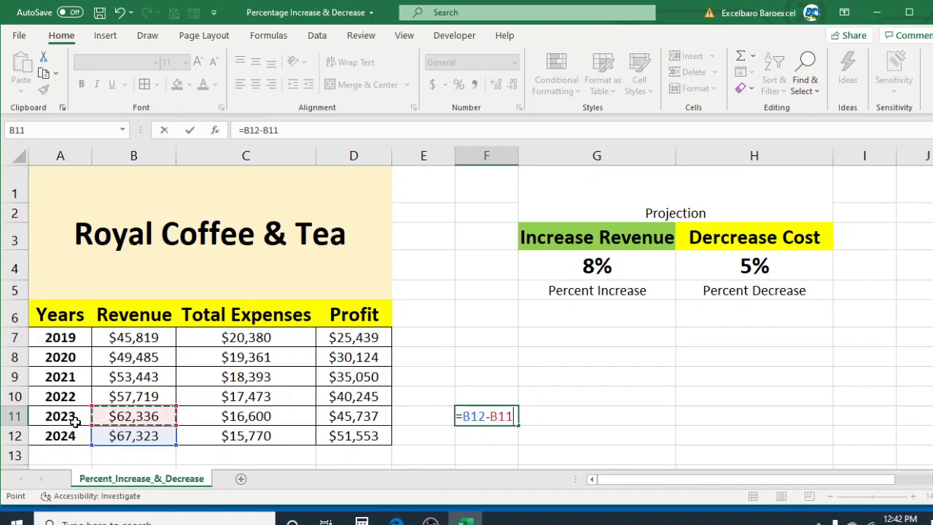
{"action": "left_click", "coordinate": [463, 417]}
{"action": "type", "text": "("}
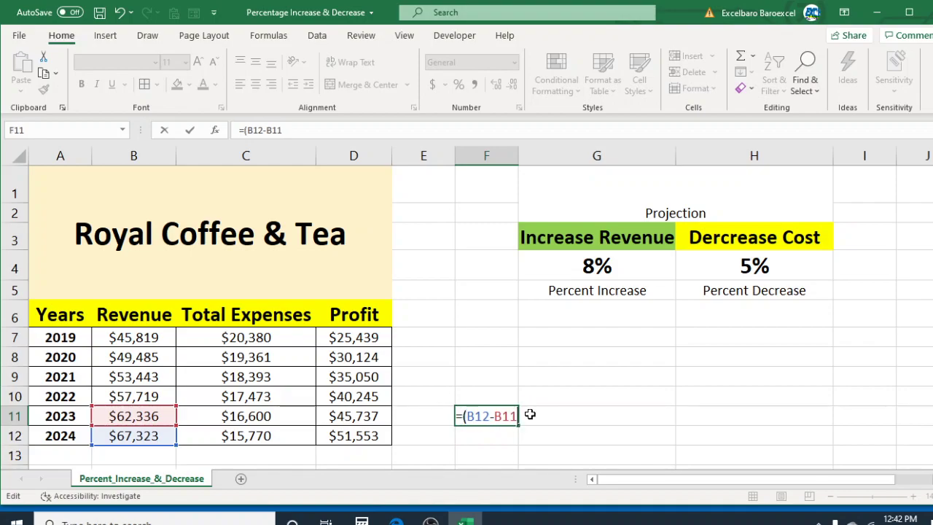
{"action": "type", "text": ")"}
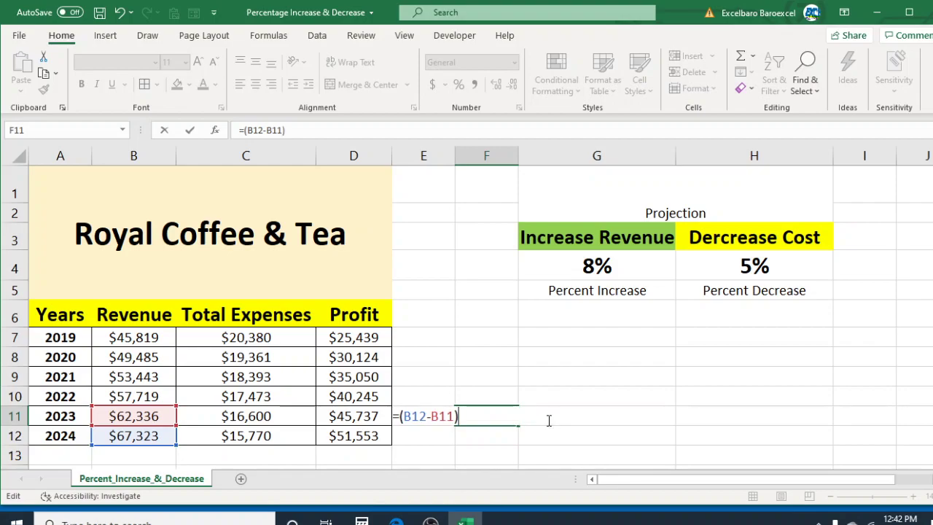
{"action": "type", "text": "/"}
{"action": "left_click", "coordinate": [149, 414]}
{"action": "key", "text": "Return"}
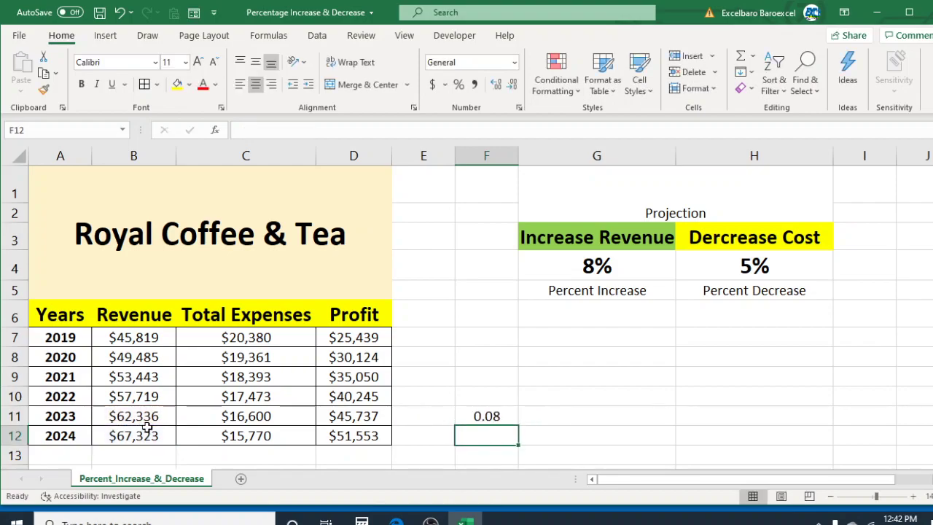
Check the growth rate formula in F11 against the yearly revenues in column B, especially 2023 and 2024
{"action": "left_click", "coordinate": [496, 415]}
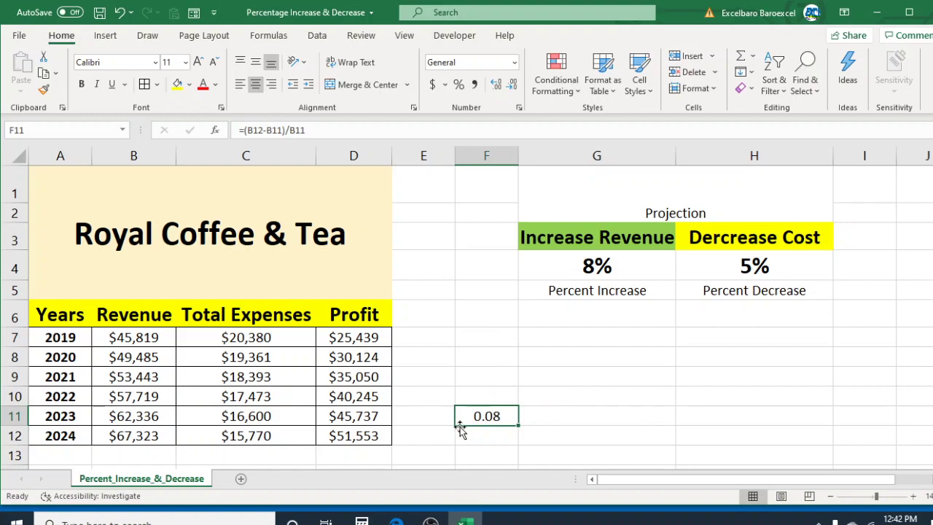
{"action": "left_click", "coordinate": [490, 401]}
{"action": "left_click", "coordinate": [493, 415]}
{"action": "left_click", "coordinate": [145, 417]}
{"action": "left_click", "coordinate": [145, 438]}
{"action": "left_click", "coordinate": [149, 420]}
{"action": "left_click", "coordinate": [153, 432]}
{"action": "left_click", "coordinate": [133, 341]}
{"action": "left_click", "coordinate": [131, 379]}
{"action": "left_click", "coordinate": [134, 345]}
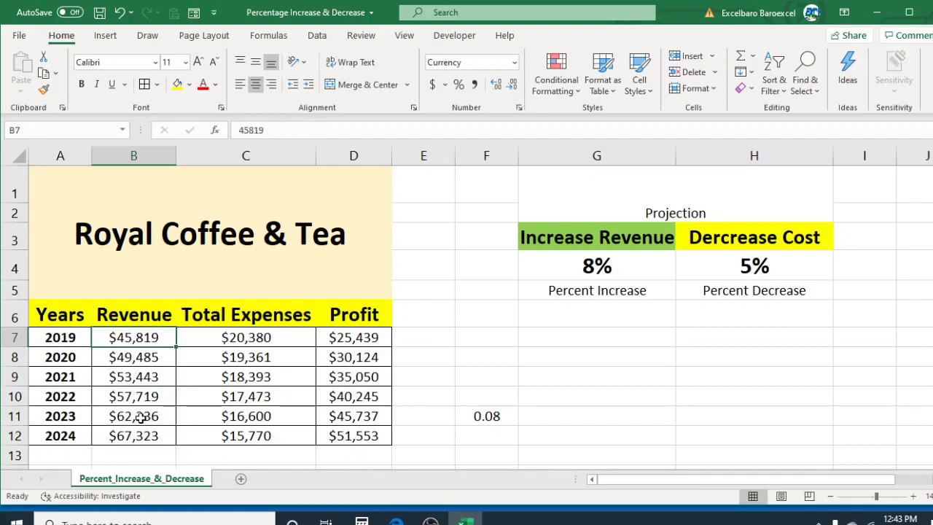
{"action": "left_click", "coordinate": [142, 416]}
{"action": "left_click", "coordinate": [146, 435]}
{"action": "left_click", "coordinate": [146, 416]}
{"action": "left_click", "coordinate": [144, 433]}
{"action": "left_click", "coordinate": [144, 416]}
{"action": "left_click", "coordinate": [145, 435]}
{"action": "left_click", "coordinate": [146, 416]}
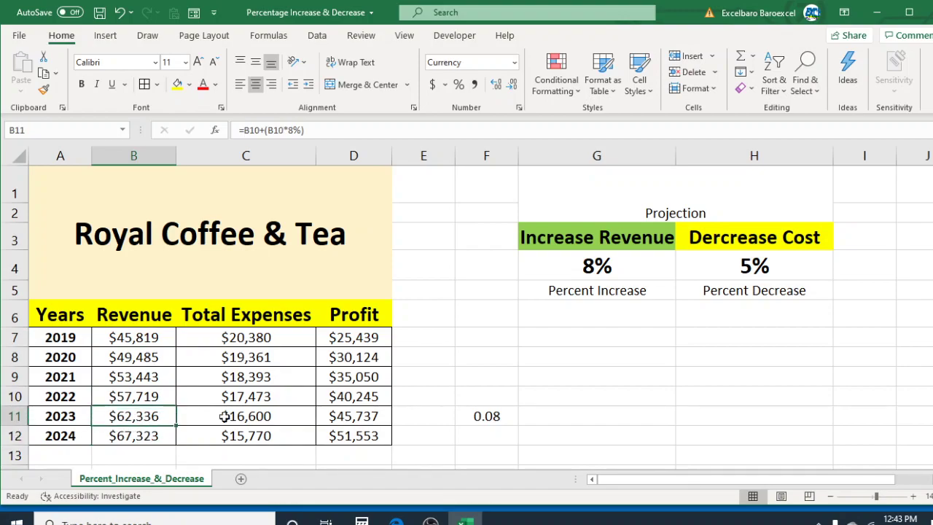
Format the revenue growth rate in F11 as a percentage
{"action": "left_click", "coordinate": [506, 419]}
{"action": "double_click", "coordinate": [508, 420]}
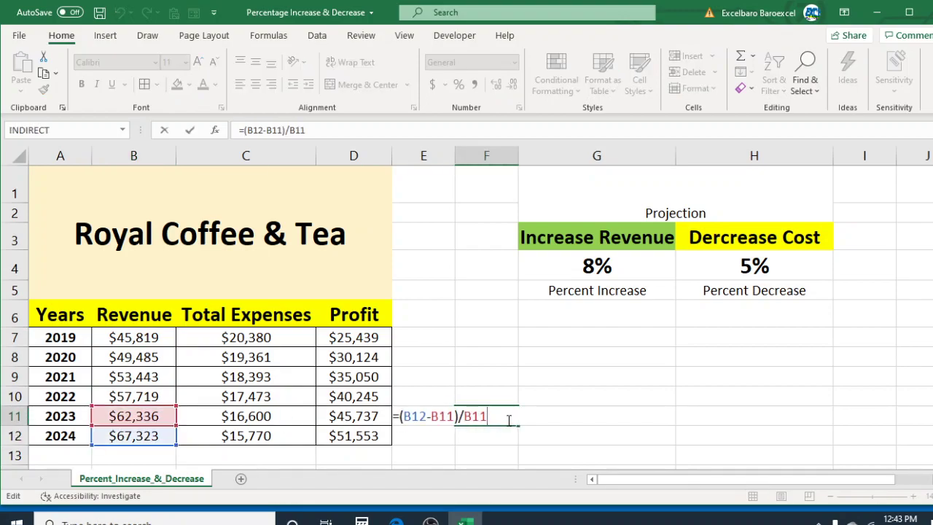
{"action": "key", "text": "Escape"}
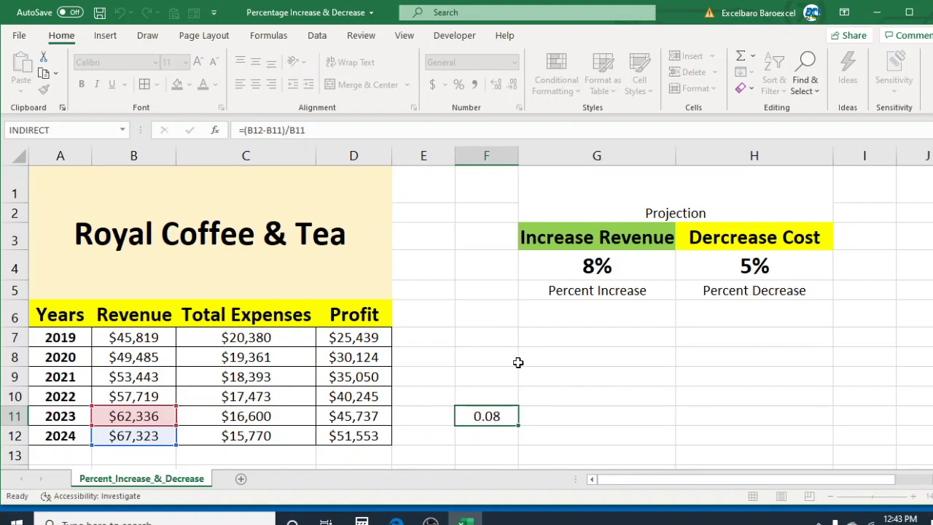
{"action": "left_click", "coordinate": [458, 85]}
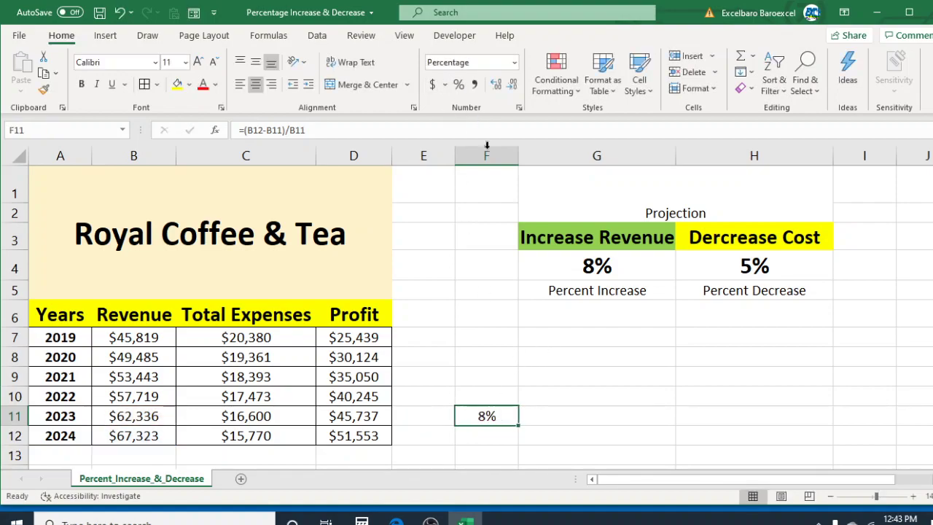
Calculate the rate of change in total expenses from 2023 to 2024 in G11 with the formula =(C12-C11)/C11
{"action": "left_click", "coordinate": [576, 337]}
{"action": "left_click", "coordinate": [508, 415]}
{"action": "left_click", "coordinate": [264, 420]}
{"action": "left_click", "coordinate": [256, 435]}
{"action": "left_click", "coordinate": [264, 418]}
{"action": "left_click", "coordinate": [604, 412]}
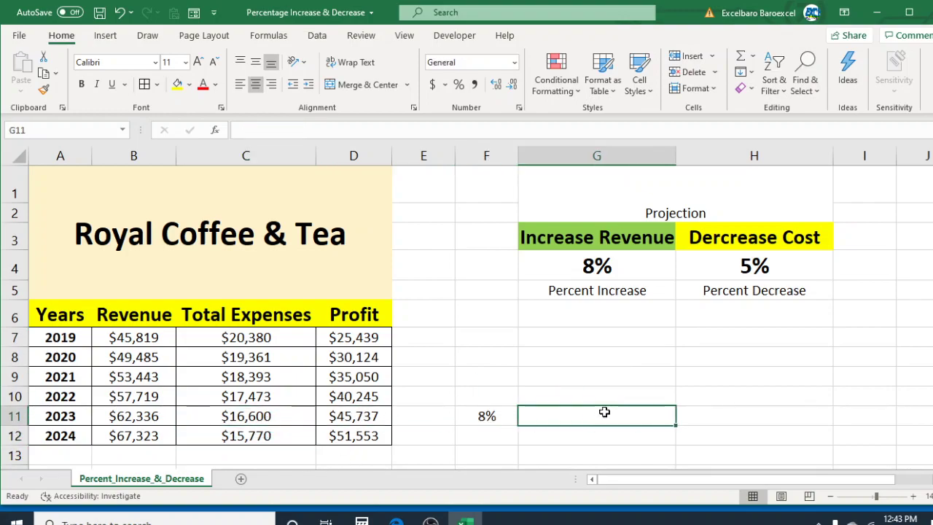
{"action": "type", "text": "="}
{"action": "left_click", "coordinate": [263, 435]}
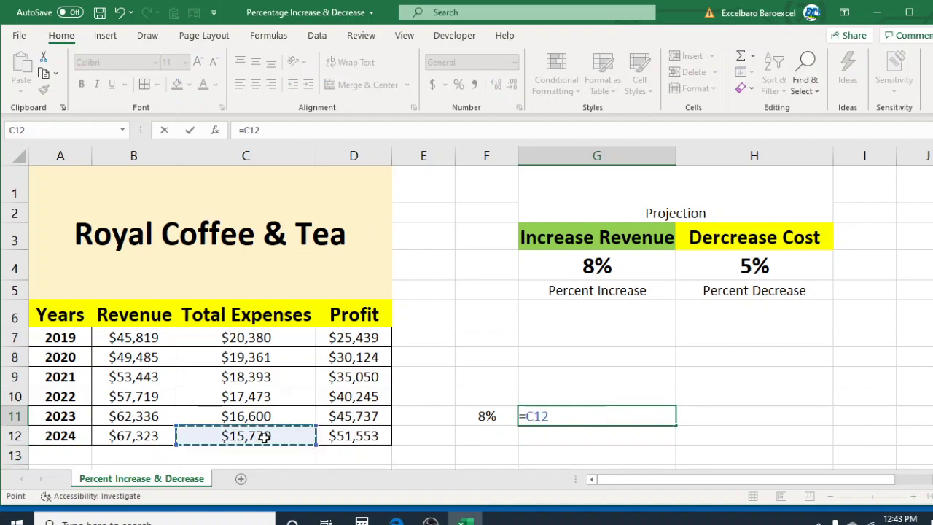
{"action": "type", "text": "-"}
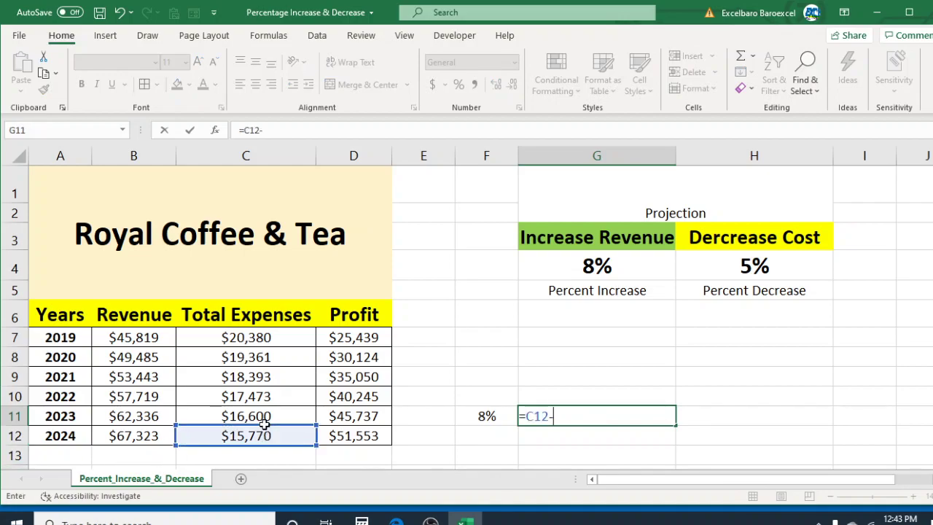
{"action": "left_click", "coordinate": [264, 417]}
{"action": "left_click", "coordinate": [527, 417]}
{"action": "type", "text": "("}
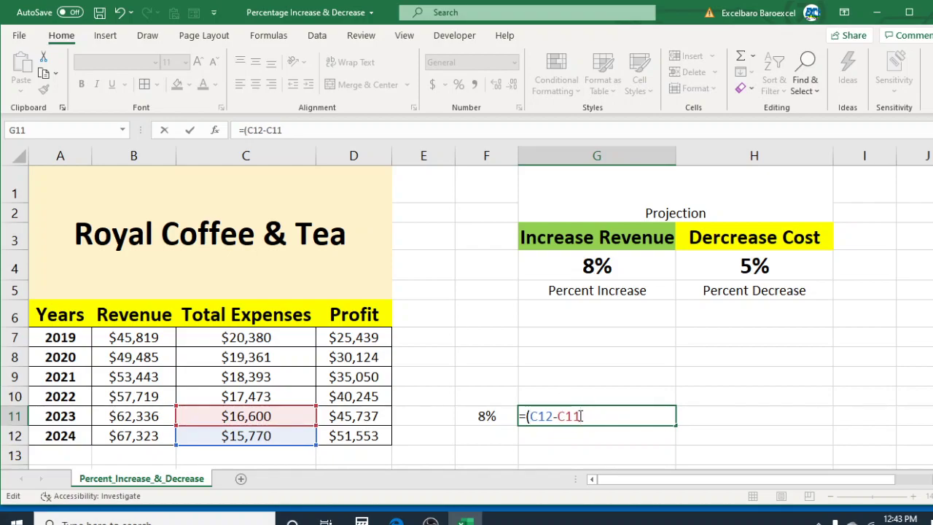
{"action": "type", "text": ")/"}
{"action": "left_click", "coordinate": [283, 414]}
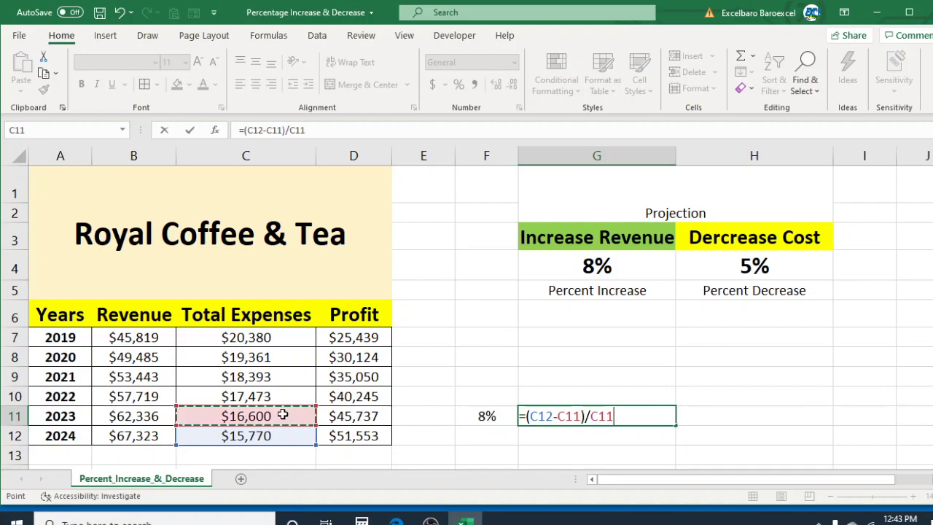
{"action": "key", "text": "Return"}
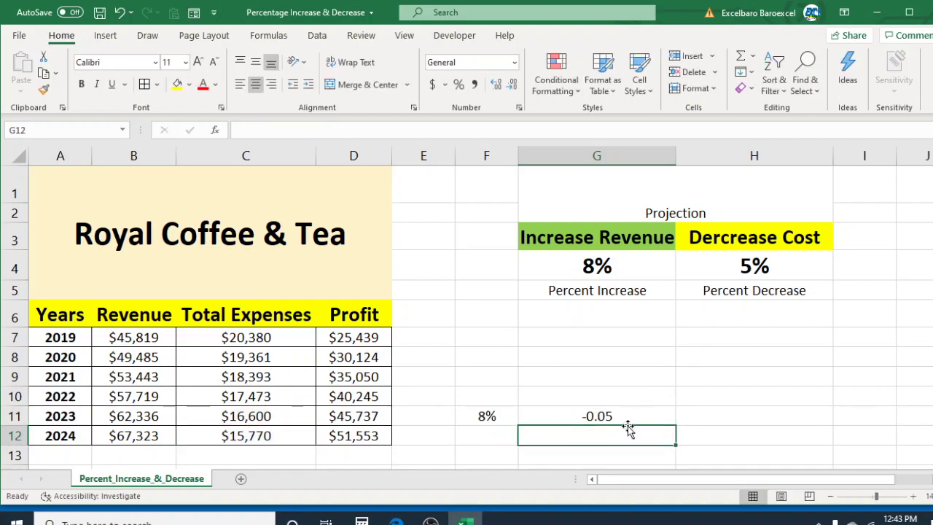
Format the expense change rate in G11 as a percentage
{"action": "left_click", "coordinate": [628, 416]}
{"action": "left_click", "coordinate": [458, 84]}
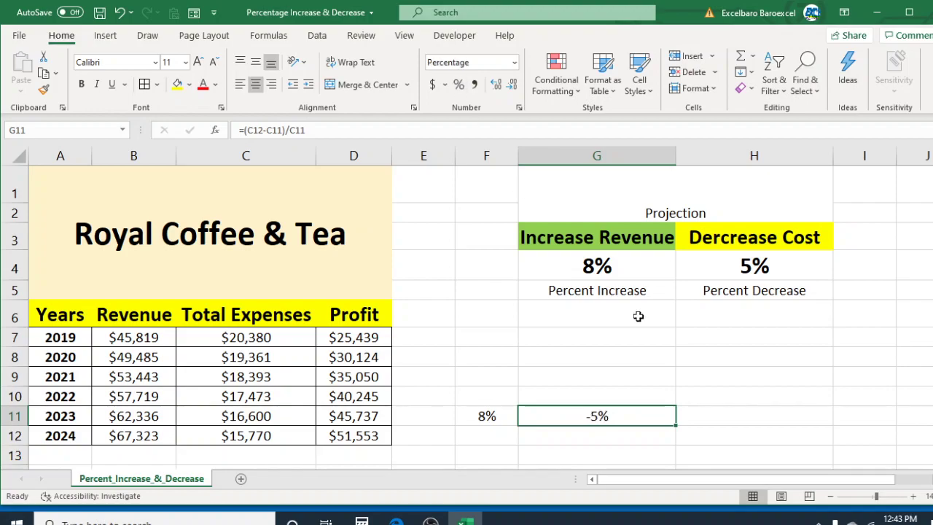
{"action": "left_click", "coordinate": [700, 378]}
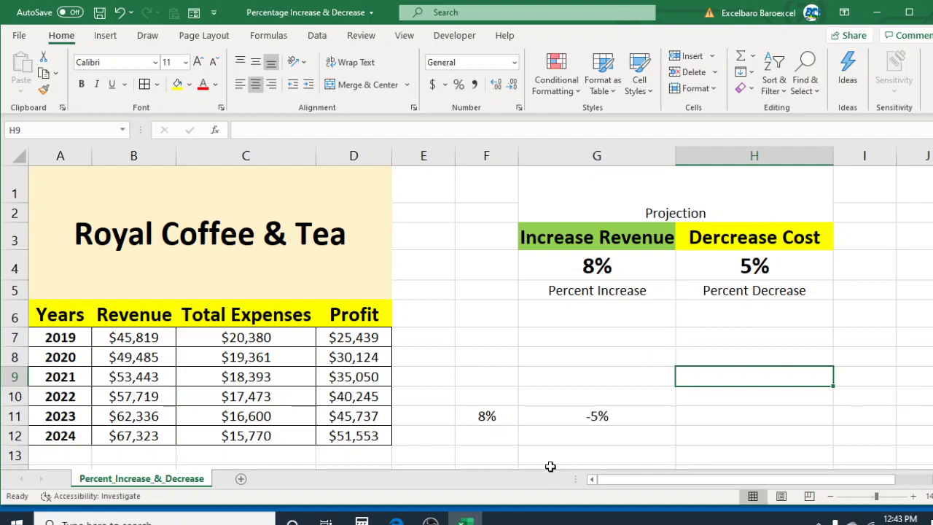
Check the total expenses in column C, comparing 2023 with 2024 and the 2019 base with the projected years' 5% decrease formulas
{"action": "left_click", "coordinate": [233, 414]}
{"action": "left_click", "coordinate": [235, 435]}
{"action": "left_click", "coordinate": [246, 356]}
{"action": "left_click", "coordinate": [256, 417]}
{"action": "left_click", "coordinate": [256, 437]}
{"action": "left_click", "coordinate": [256, 417]}
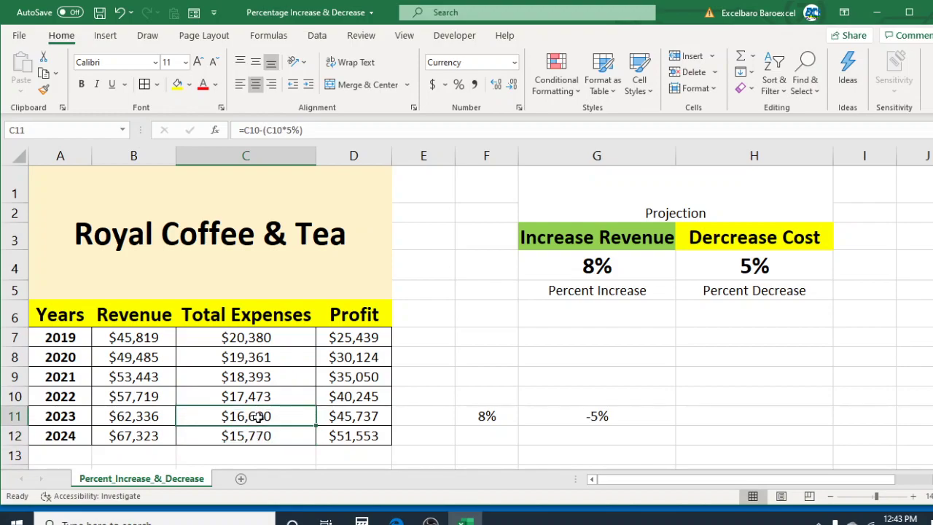
{"action": "left_click", "coordinate": [254, 344]}
{"action": "left_click", "coordinate": [246, 357]}
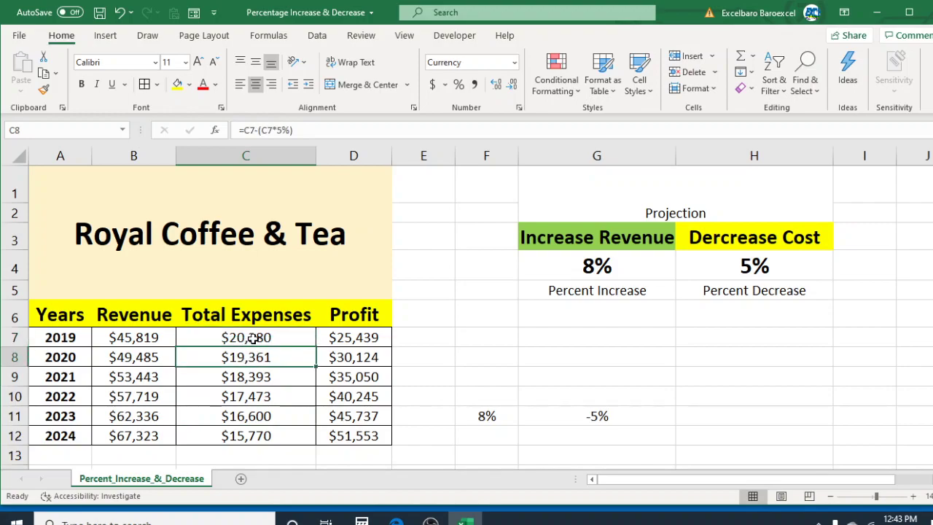
{"action": "left_click", "coordinate": [257, 337]}
{"action": "left_click", "coordinate": [248, 359]}
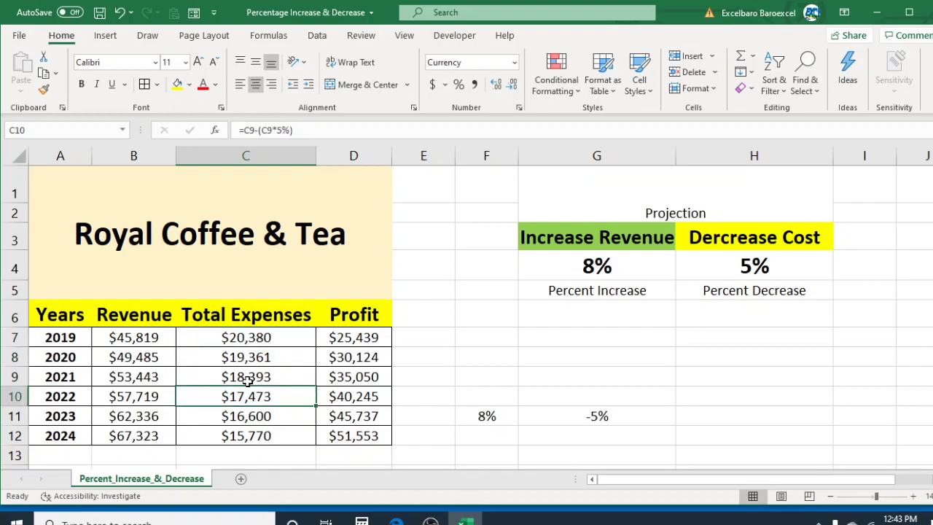
{"action": "left_click", "coordinate": [246, 379]}
{"action": "left_click", "coordinate": [281, 342]}
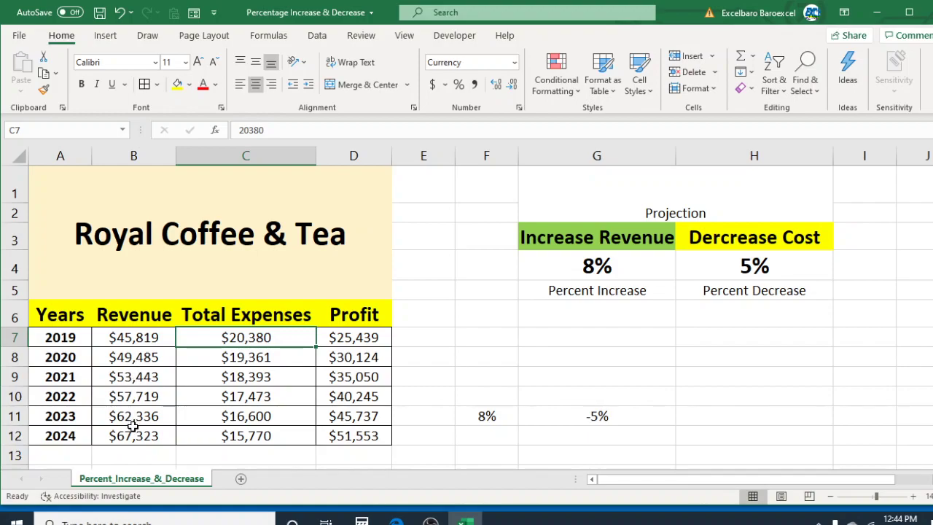
Review how expenses, revenue and profit develop from 2019, comparing the profit in D7 with D9 and D12
{"action": "left_click", "coordinate": [353, 338]}
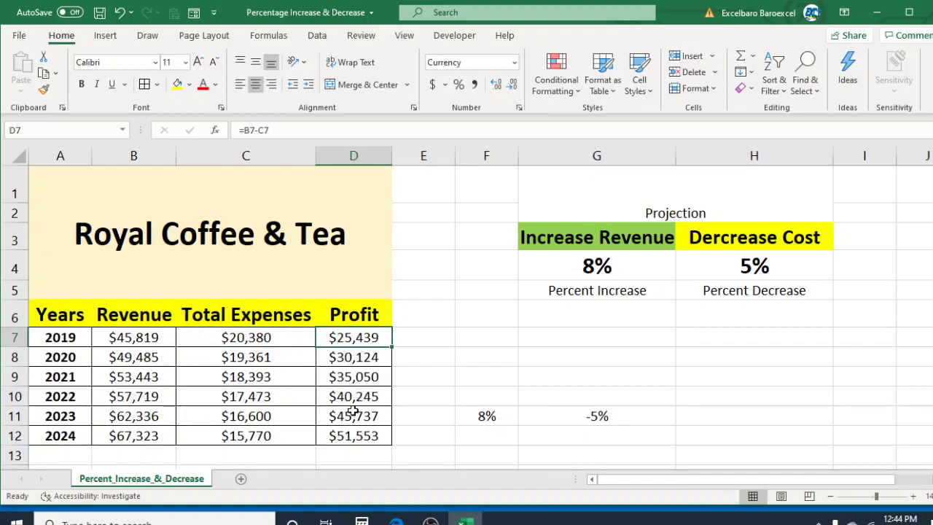
{"action": "left_click", "coordinate": [442, 334]}
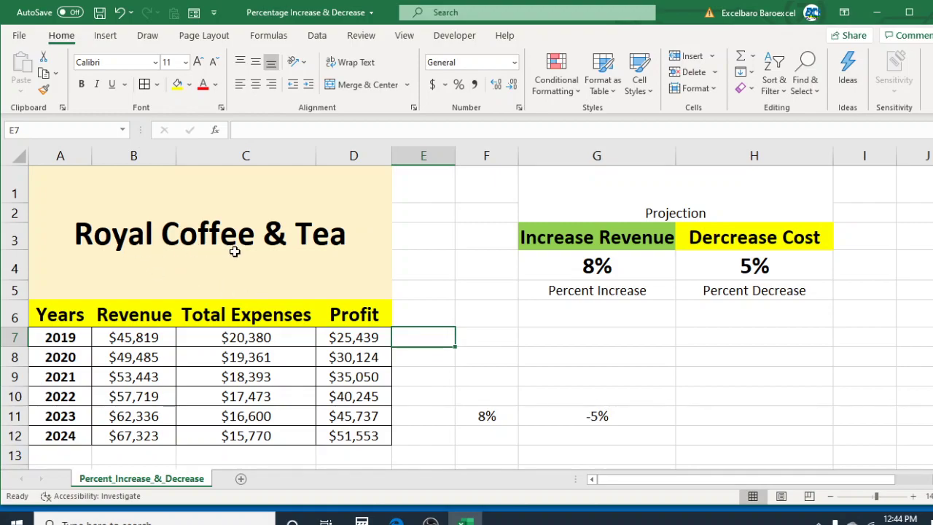
{"action": "left_click", "coordinate": [543, 377]}
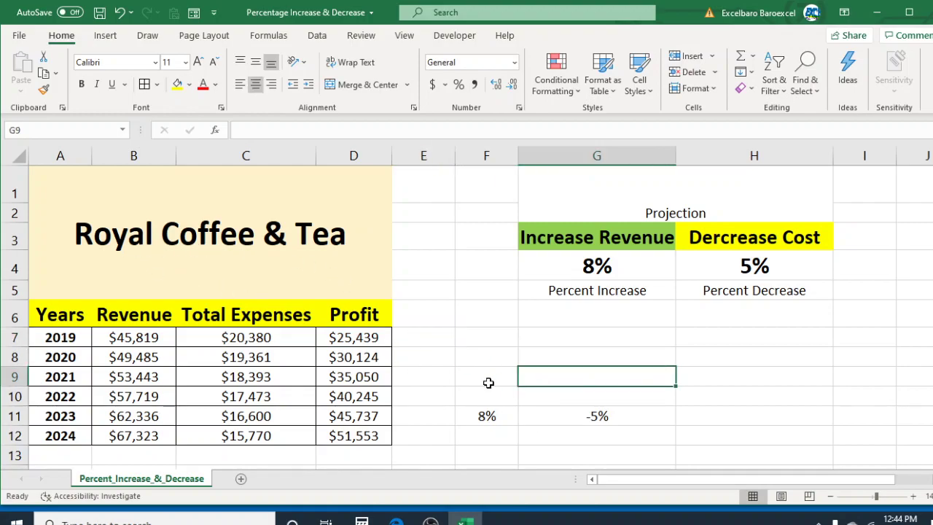
{"action": "left_click", "coordinate": [244, 362]}
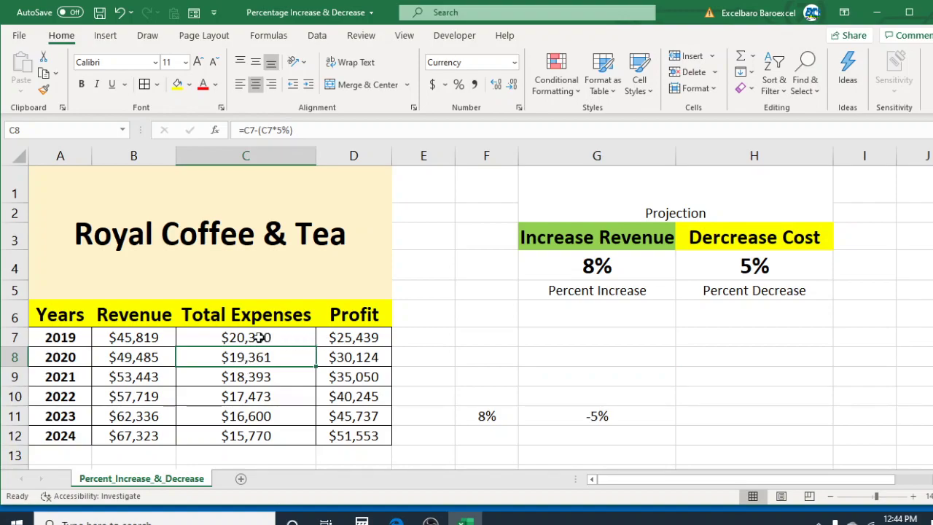
{"action": "left_click", "coordinate": [260, 337]}
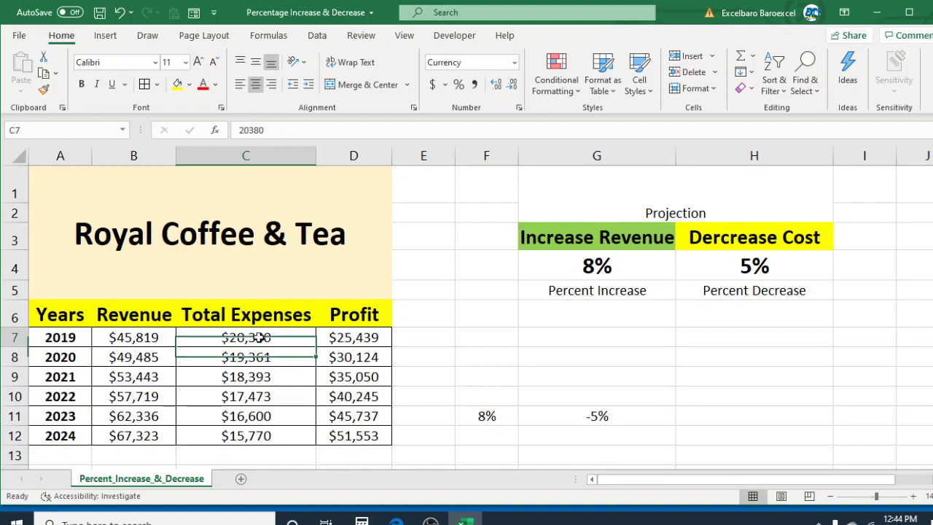
{"action": "left_click", "coordinate": [261, 379]}
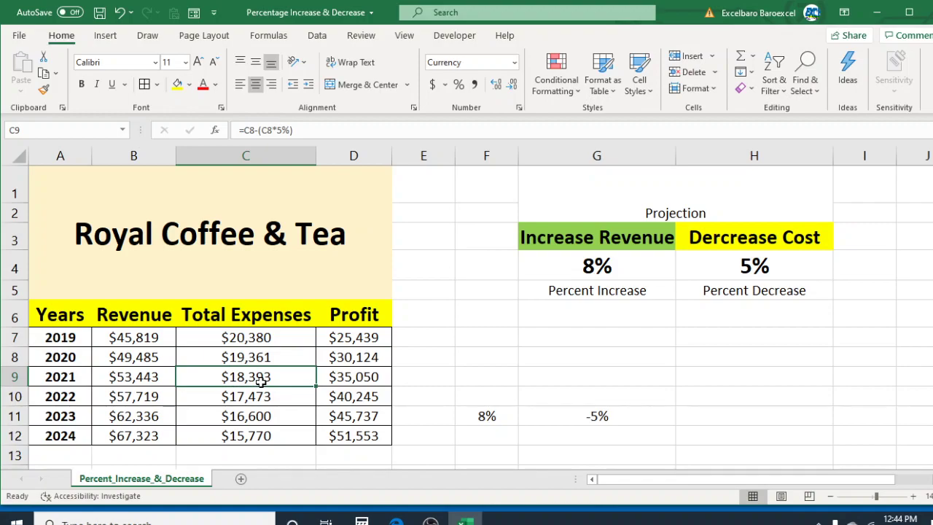
{"action": "left_click", "coordinate": [137, 347]}
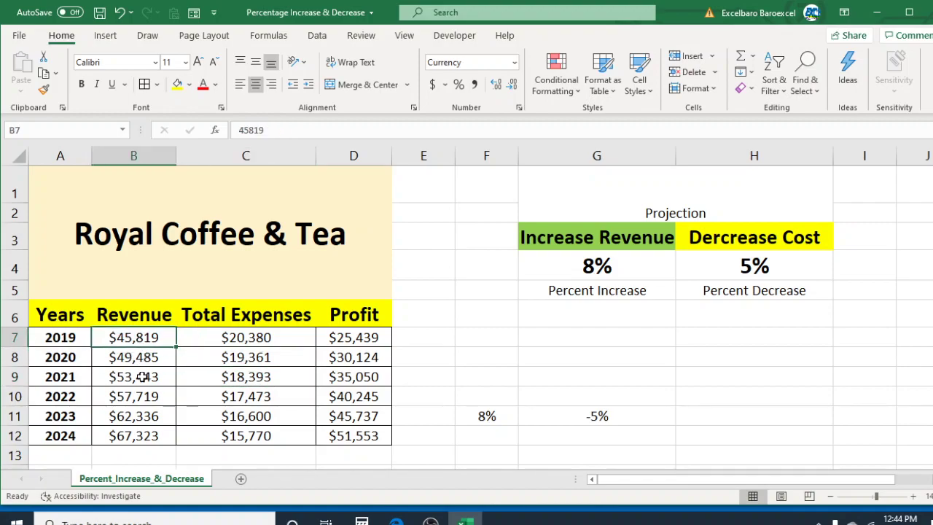
{"action": "left_click", "coordinate": [143, 376]}
{"action": "left_click", "coordinate": [365, 337]}
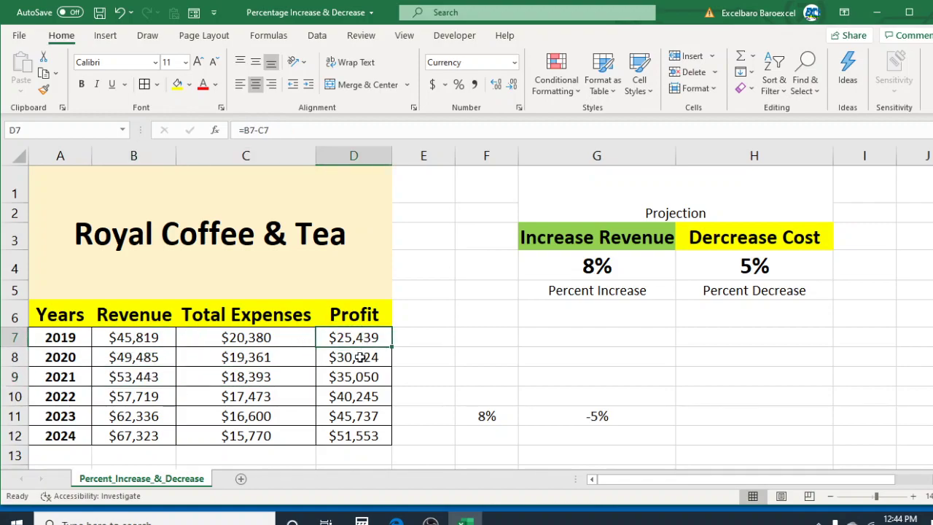
{"action": "left_click", "coordinate": [366, 378]}
{"action": "left_click", "coordinate": [368, 435]}
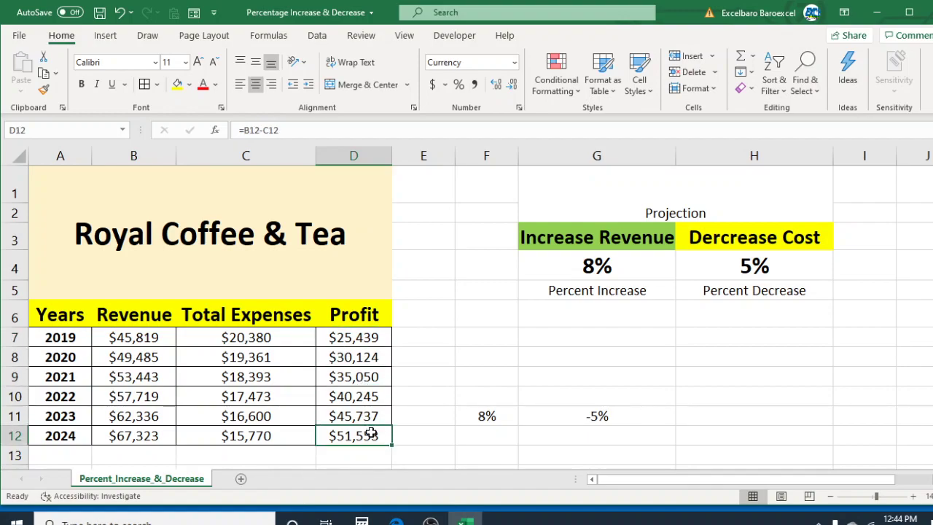
Examine the projected expense formulas in C8 to C12 against the 2019 total expenses in C7
{"action": "left_click", "coordinate": [255, 342]}
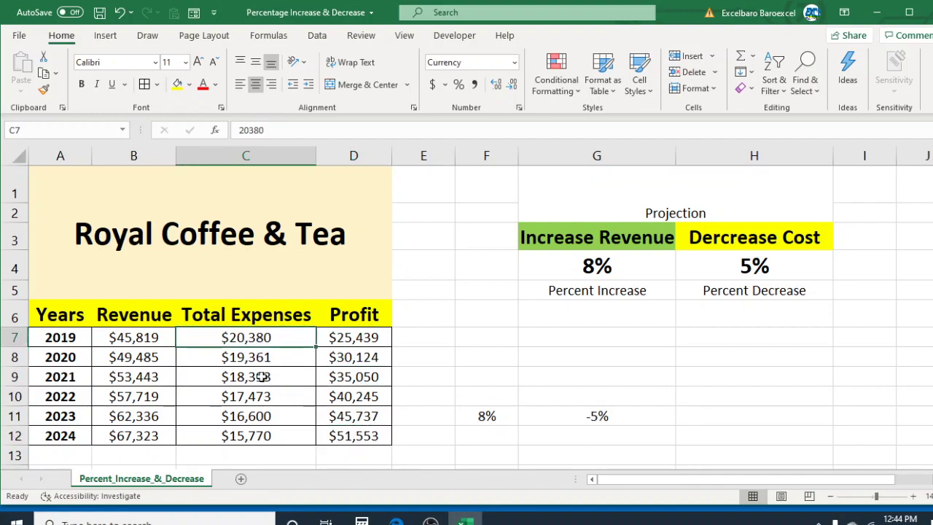
{"action": "left_click", "coordinate": [267, 416]}
{"action": "left_click", "coordinate": [253, 340]}
{"action": "left_click", "coordinate": [262, 397]}
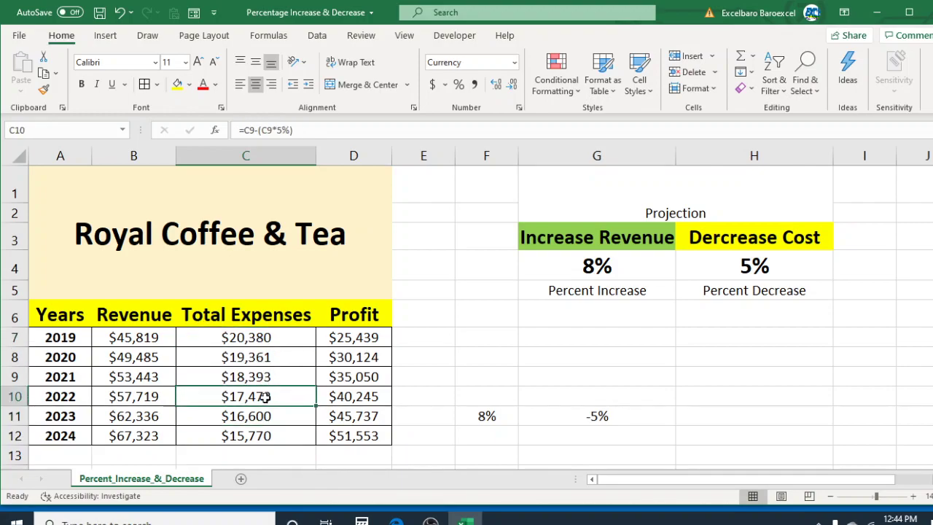
{"action": "left_click", "coordinate": [270, 435]}
{"action": "left_click", "coordinate": [262, 378]}
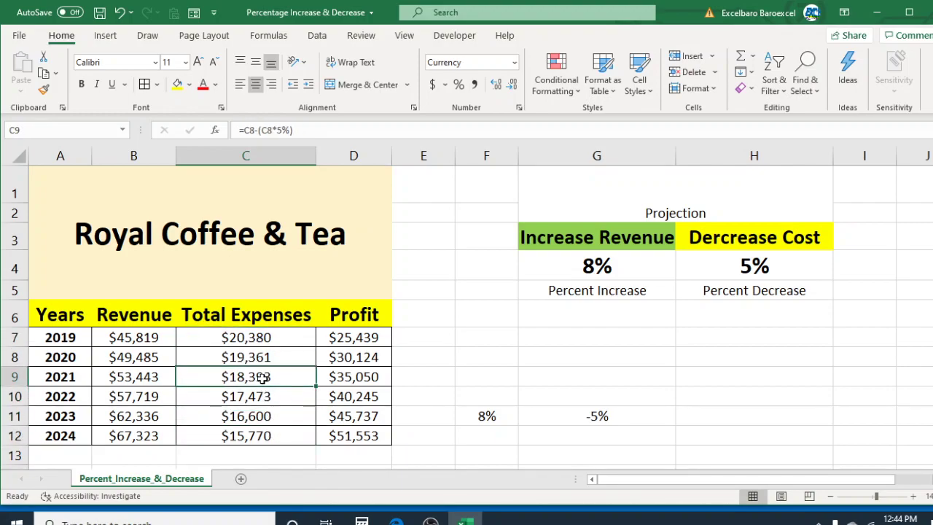
{"action": "left_click", "coordinate": [262, 337]}
{"action": "left_click", "coordinate": [264, 376]}
{"action": "left_click", "coordinate": [263, 398]}
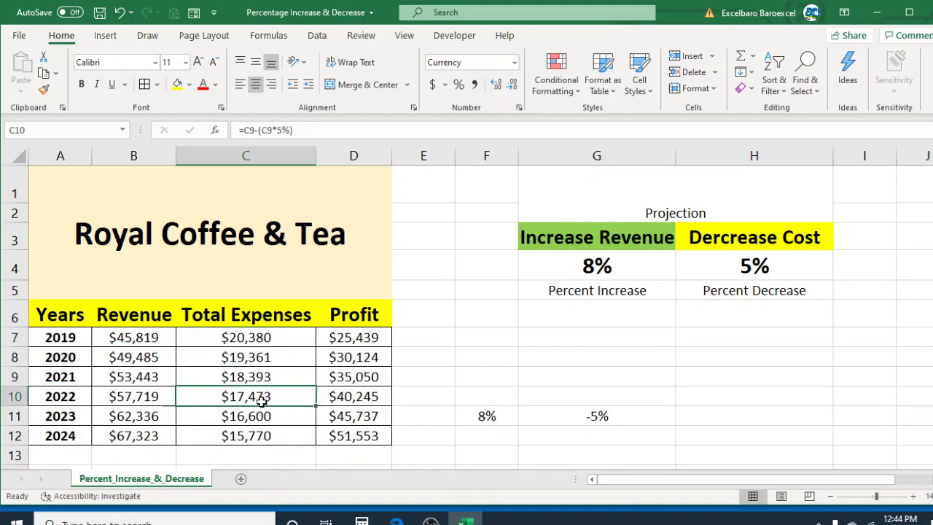
{"action": "left_click", "coordinate": [266, 377]}
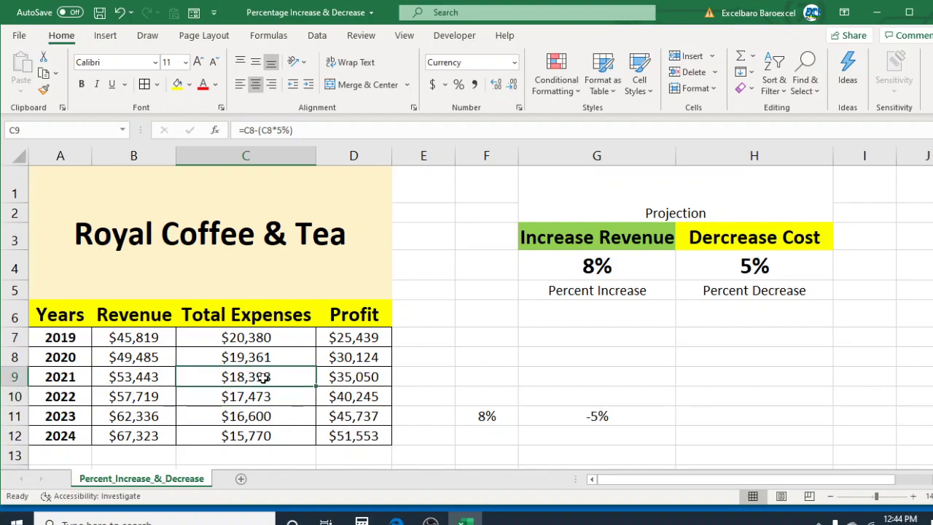
{"action": "left_click", "coordinate": [269, 357]}
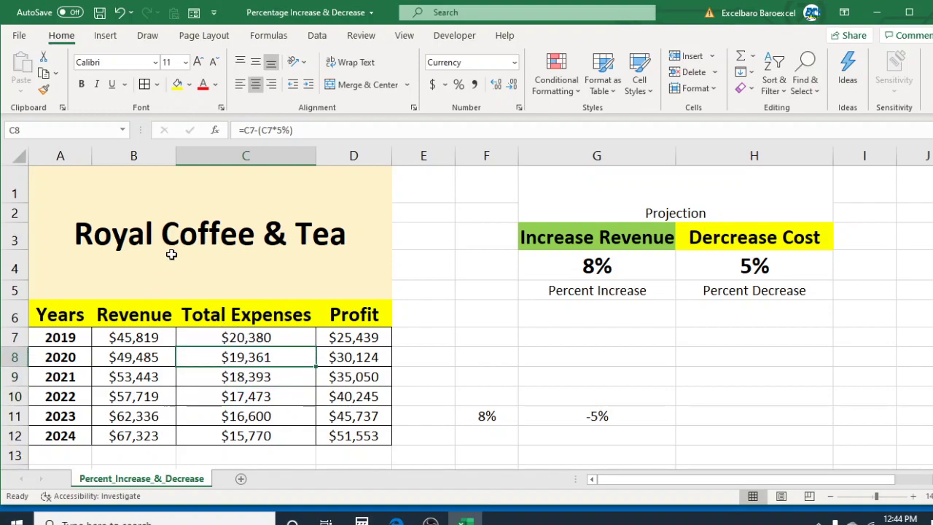
{"action": "left_click", "coordinate": [248, 341]}
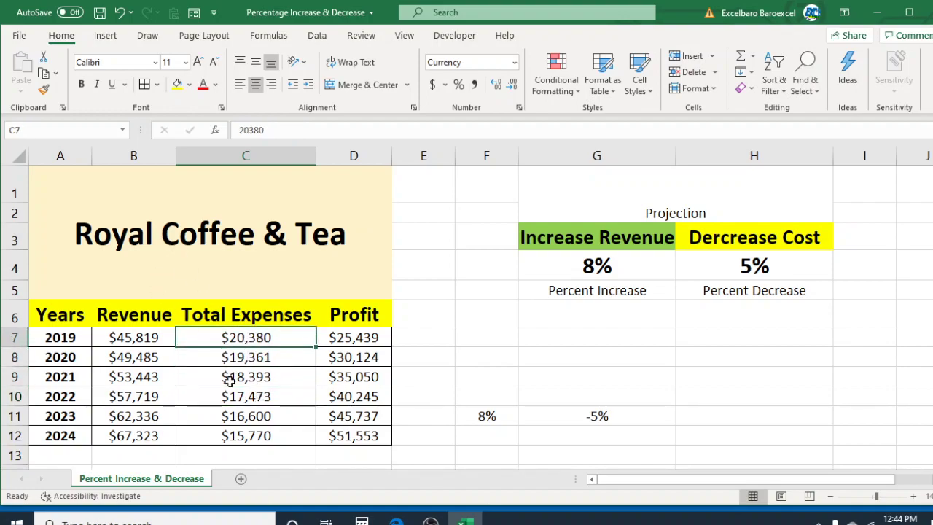
{"action": "left_click", "coordinate": [286, 369]}
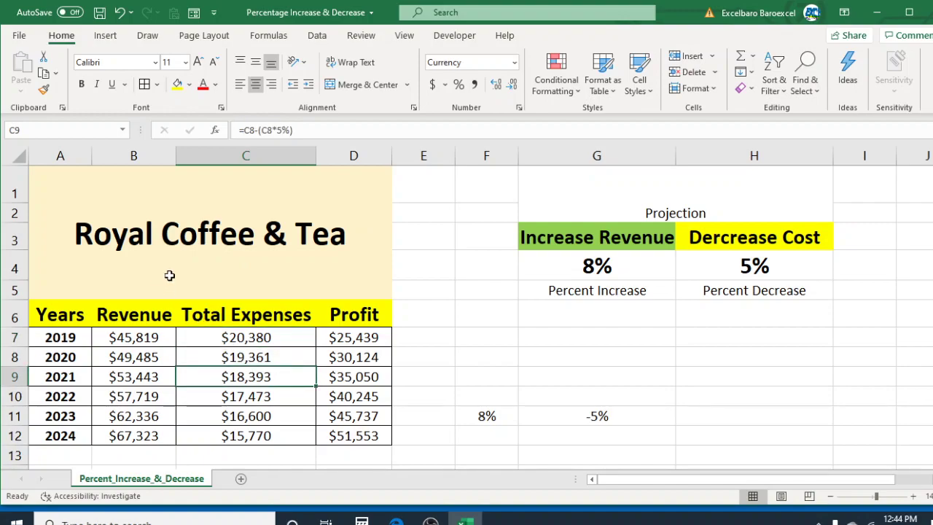
{"action": "left_click", "coordinate": [275, 397]}
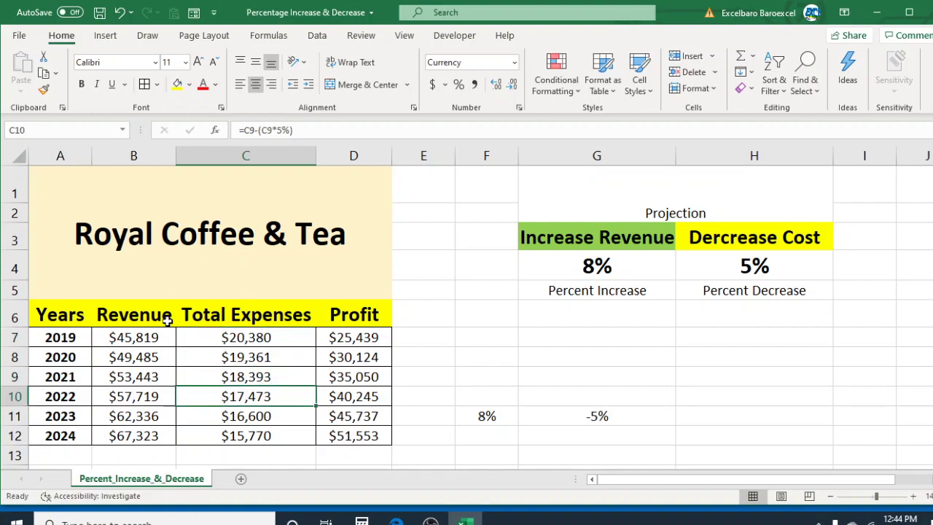
{"action": "left_click", "coordinate": [260, 417]}
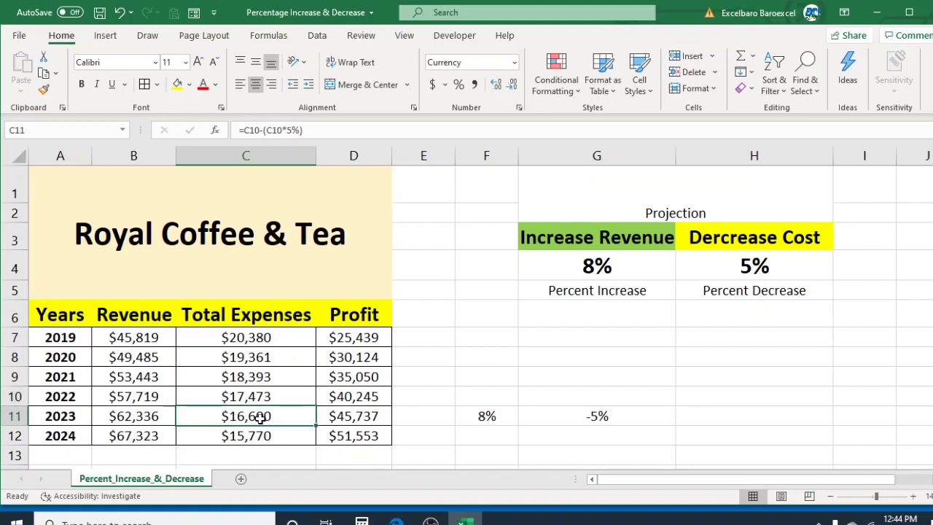
Compare the 2019 and 2020 total expenses in C7 and C8 with the 2022 to 2024 projections in C10 to C12
{"action": "left_click", "coordinate": [244, 341]}
{"action": "left_click", "coordinate": [242, 390]}
{"action": "left_click", "coordinate": [243, 412]}
{"action": "left_click", "coordinate": [229, 343]}
{"action": "left_click", "coordinate": [247, 397]}
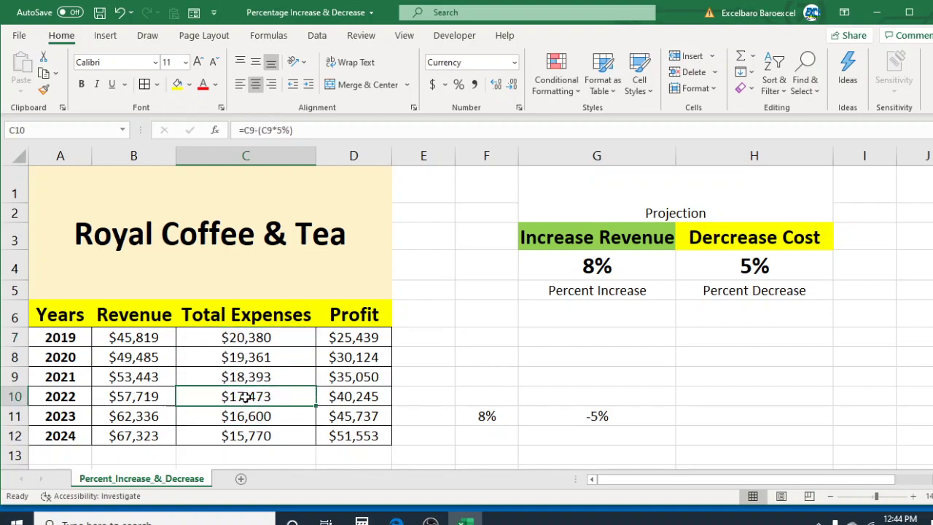
{"action": "left_click", "coordinate": [249, 421]}
{"action": "left_click", "coordinate": [236, 357]}
{"action": "left_click", "coordinate": [241, 427]}
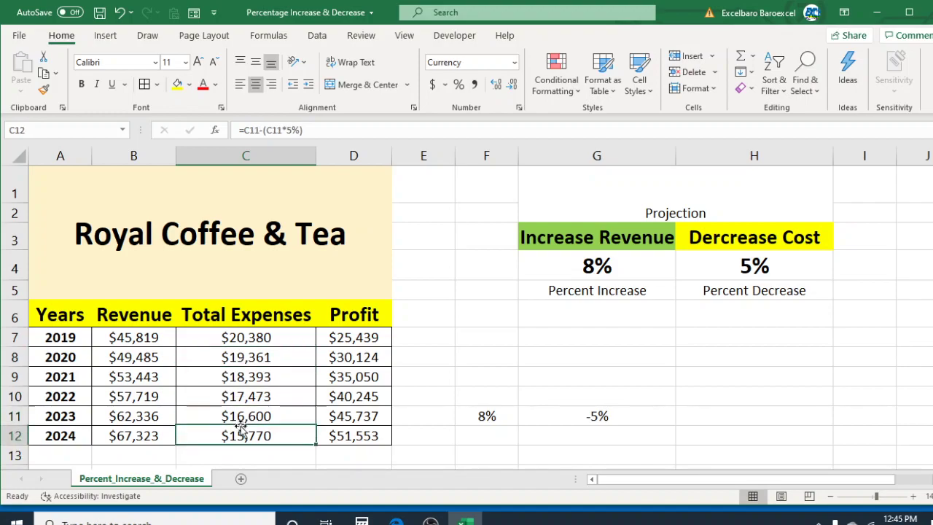
{"action": "left_click", "coordinate": [220, 356]}
{"action": "left_click", "coordinate": [246, 412]}
{"action": "left_click", "coordinate": [229, 336]}
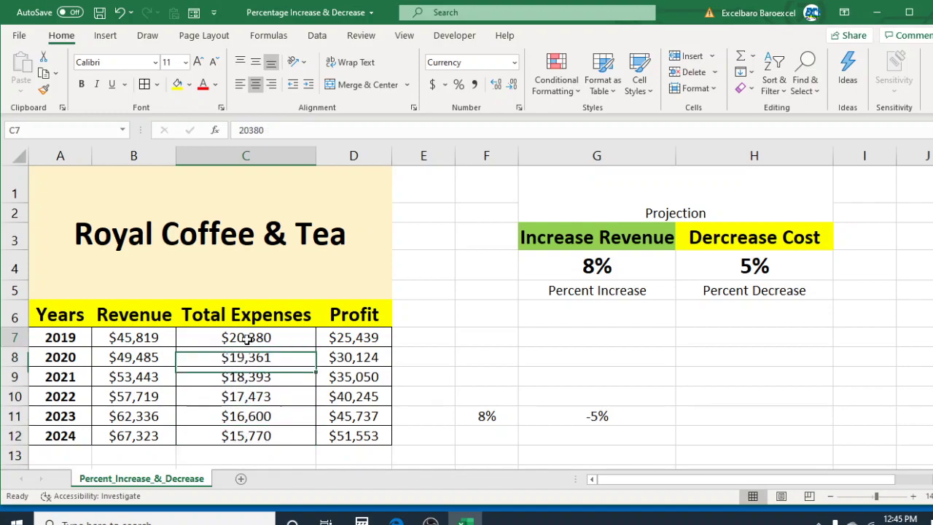
{"action": "left_click", "coordinate": [246, 416]}
{"action": "left_click", "coordinate": [247, 431]}
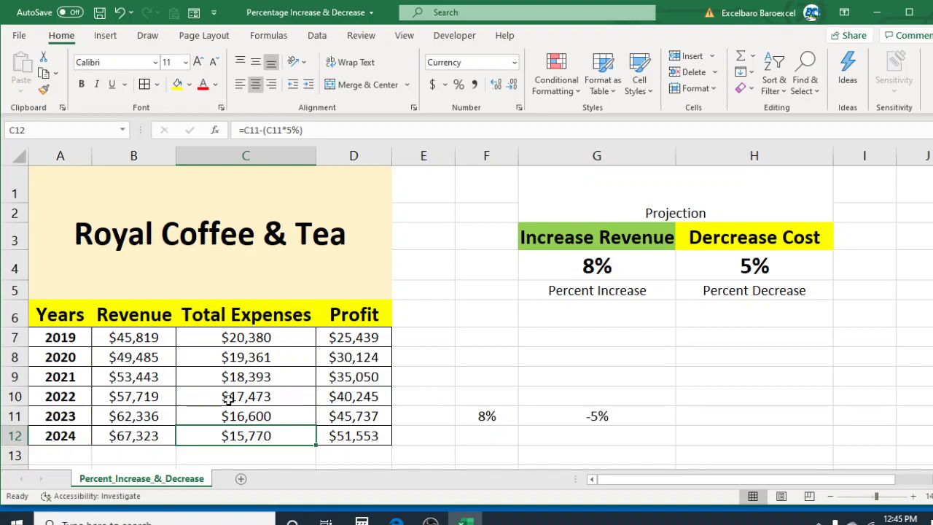
Review the total expenses in C7, C8 and C10 against the 2023 revenue in B11 and the 2023 and 2024 profits in D11 and D12
{"action": "left_click", "coordinate": [226, 341]}
{"action": "left_click", "coordinate": [245, 400]}
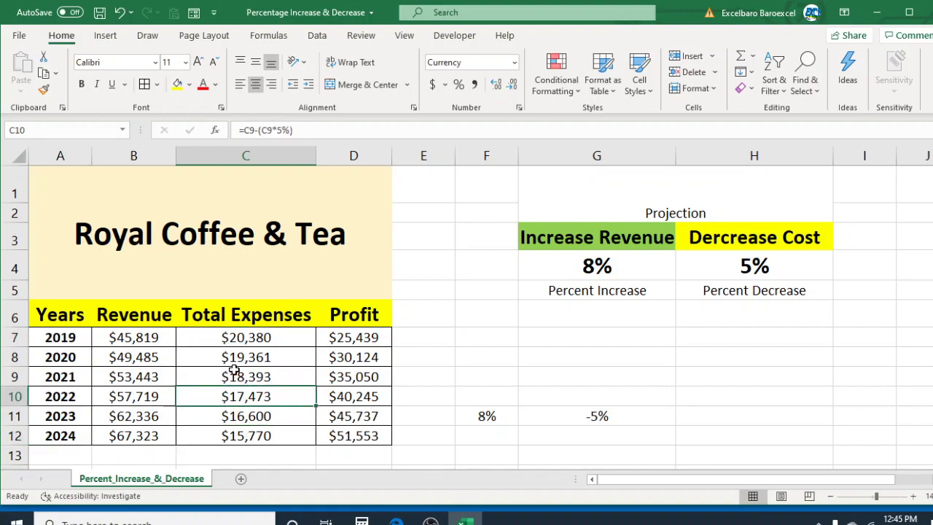
{"action": "left_click", "coordinate": [233, 363]}
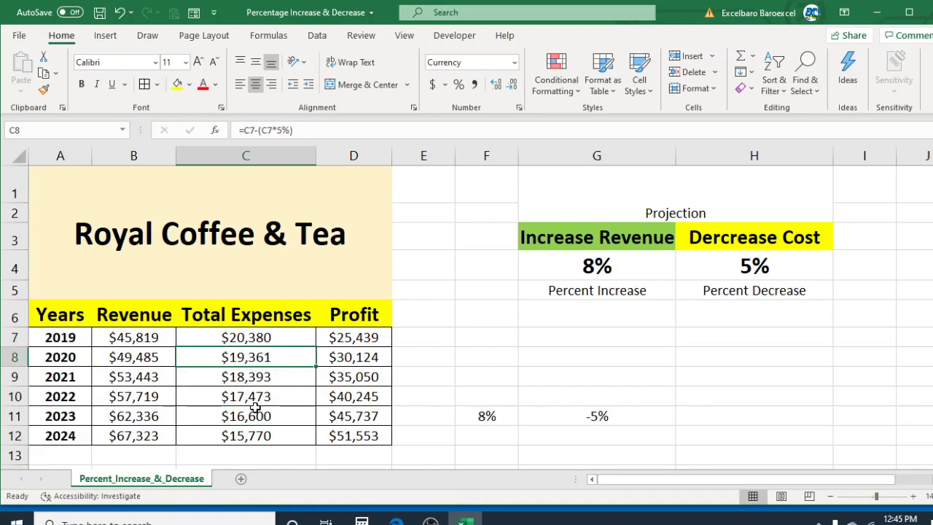
{"action": "left_click", "coordinate": [151, 416]}
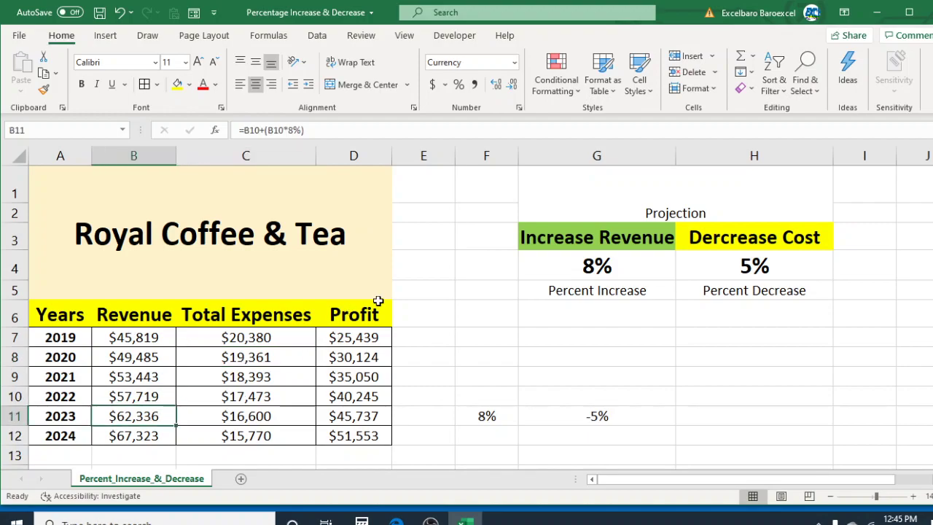
{"action": "left_click", "coordinate": [352, 349]}
{"action": "left_click", "coordinate": [355, 416]}
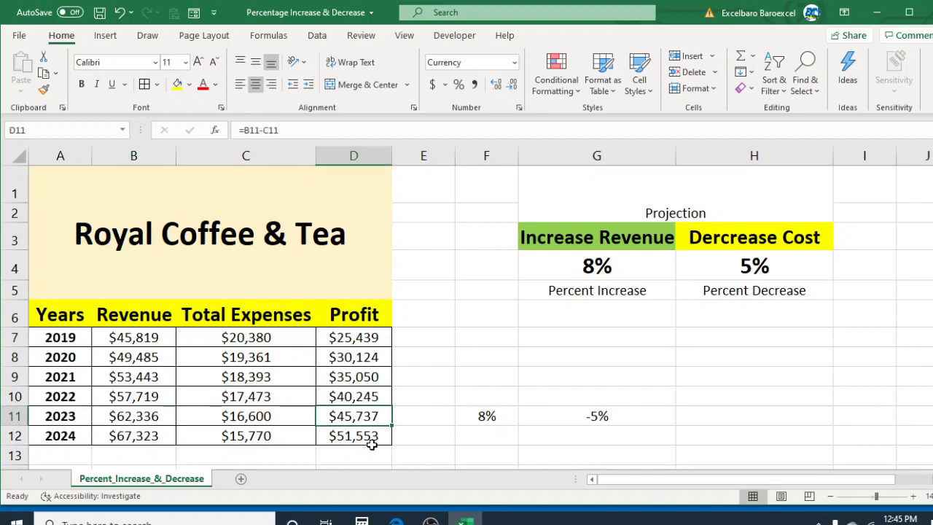
{"action": "left_click", "coordinate": [375, 436]}
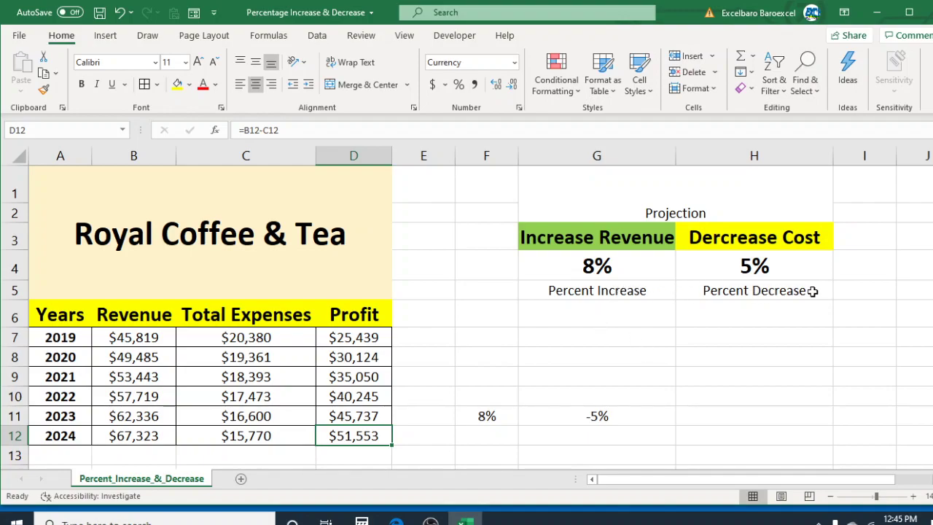
Compare the percentage-change checks for revenue in F11 and total expenses in G11 with the projection rates
{"action": "left_click", "coordinate": [485, 415]}
{"action": "left_click", "coordinate": [602, 414]}
{"action": "left_click", "coordinate": [488, 416]}
{"action": "left_click", "coordinate": [558, 411]}
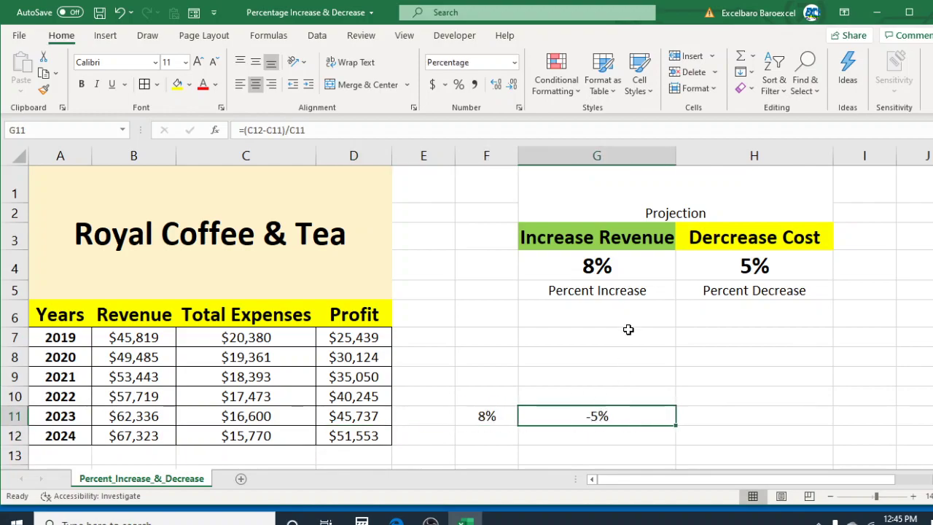